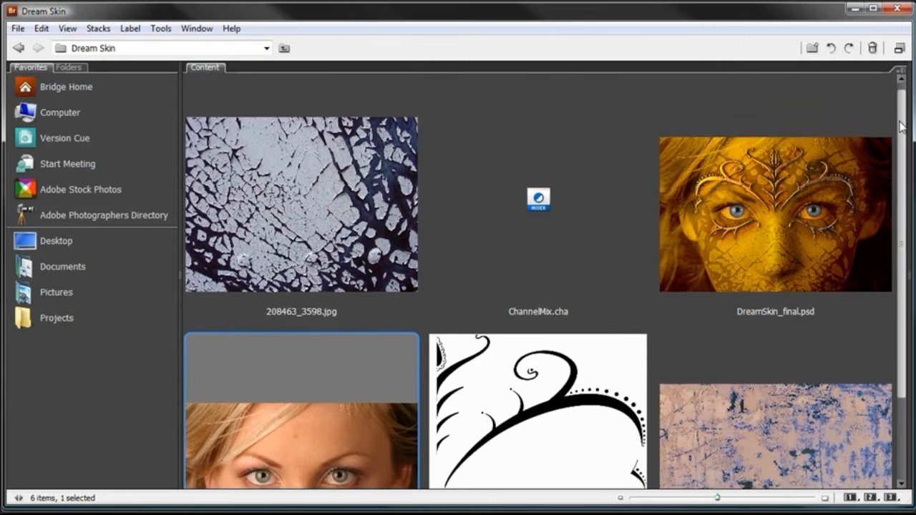
Open the cracked texture image 208463_3598.jpg from the Dream Skin folder and switch to the Move tool.
{"action": "left_click", "coordinate": [319, 245]}
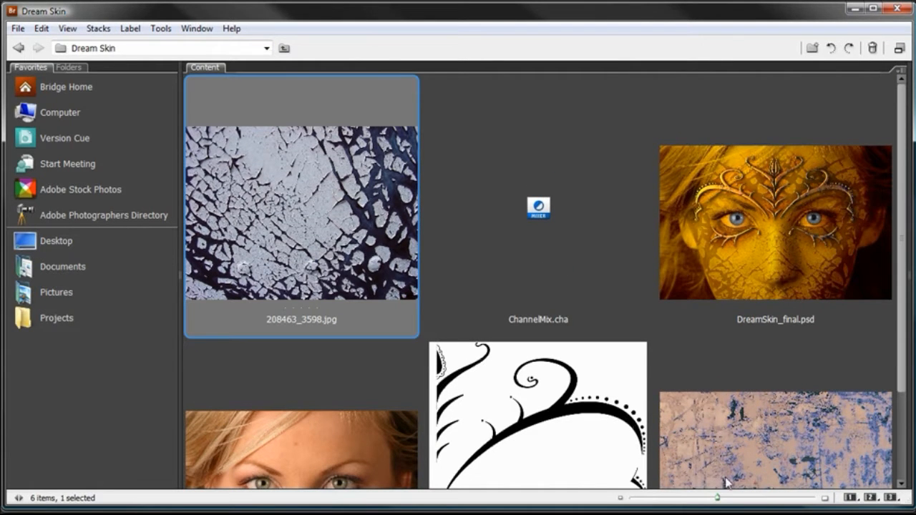
{"action": "left_click", "coordinate": [772, 498]}
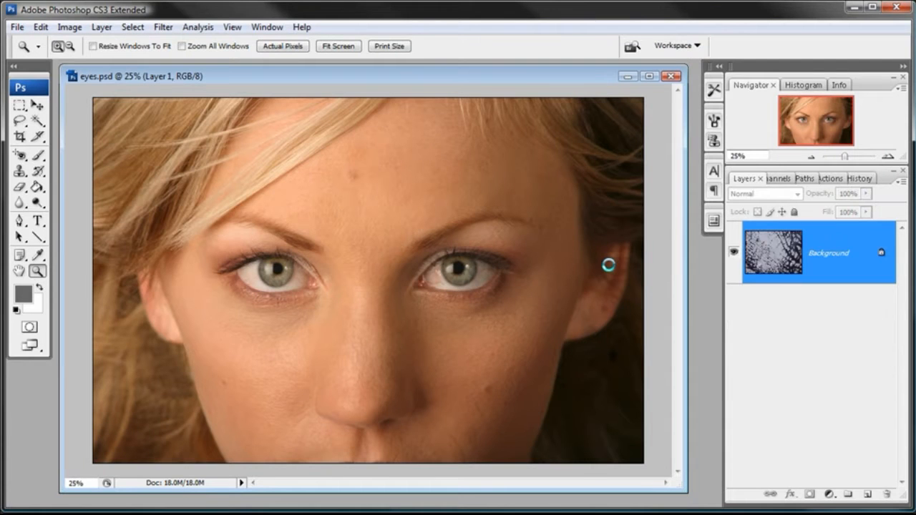
{"action": "key", "text": "v"}
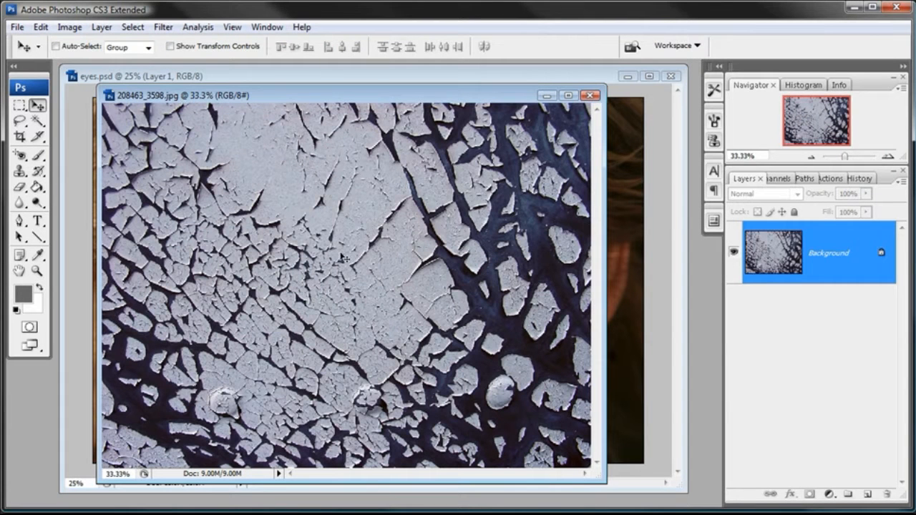
Drag the crack texture into eyes.psd as a new layer and center it over the face.
{"action": "left_click_drag", "start_coordinate": [479, 96], "coordinate": [454, 94]}
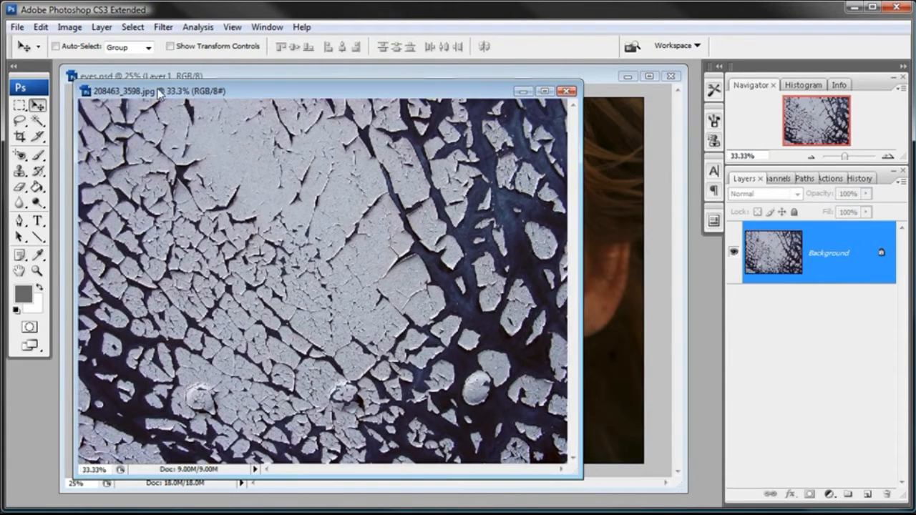
{"action": "left_click", "coordinate": [38, 105]}
{"action": "left_click_drag", "start_coordinate": [471, 184], "coordinate": [601, 140]}
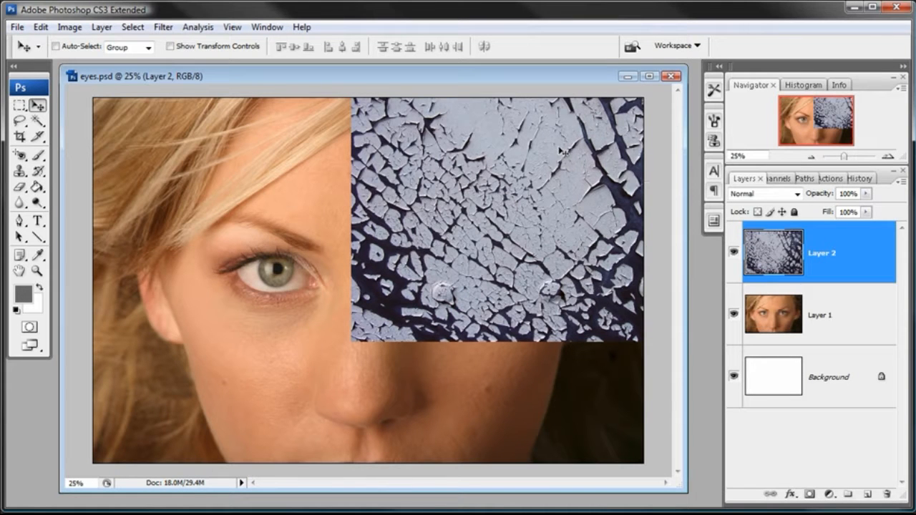
{"action": "left_click_drag", "start_coordinate": [518, 163], "coordinate": [392, 214]}
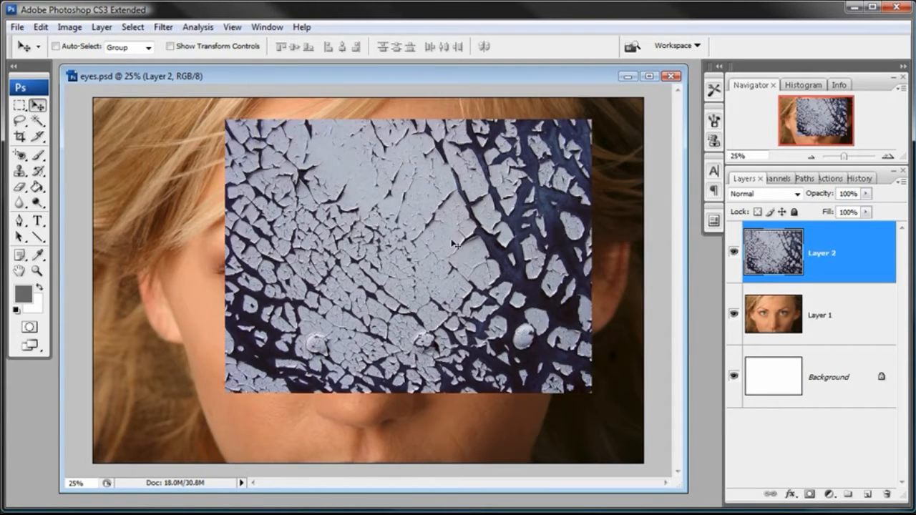
Rename the texture layer to Face Texture and the face photo layer to Eyes.
{"action": "double_click", "coordinate": [831, 254]}
{"action": "type", "text": "Face Texture"}
{"action": "key", "text": "Return"}
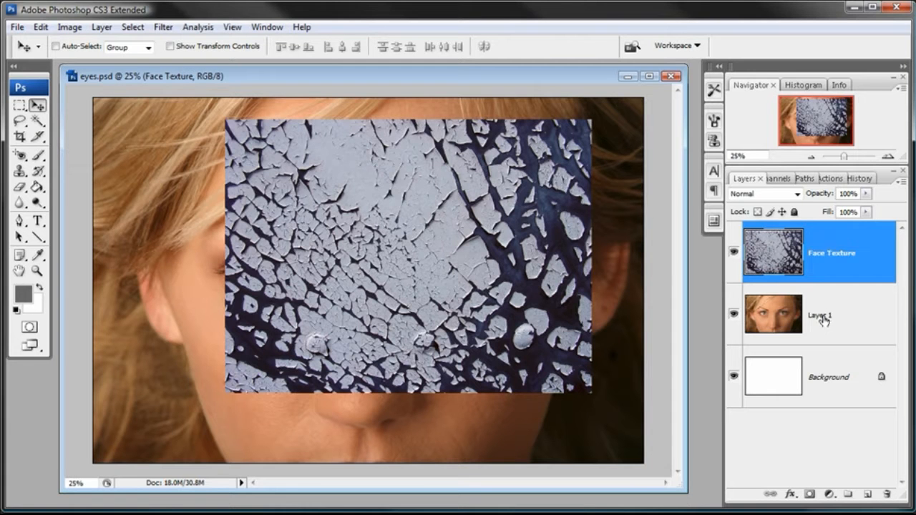
{"action": "double_click", "coordinate": [822, 315]}
{"action": "type", "text": "Eyes"}
{"action": "key", "text": "Return"}
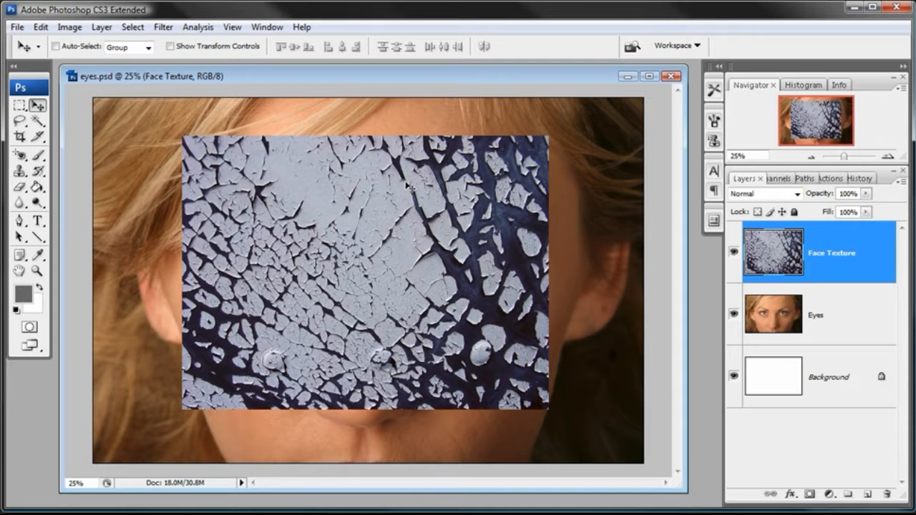
Reposition the Face Texture layer over the middle of the face and lower its opacity to 16%.
{"action": "left_click_drag", "start_coordinate": [360, 189], "coordinate": [362, 208]}
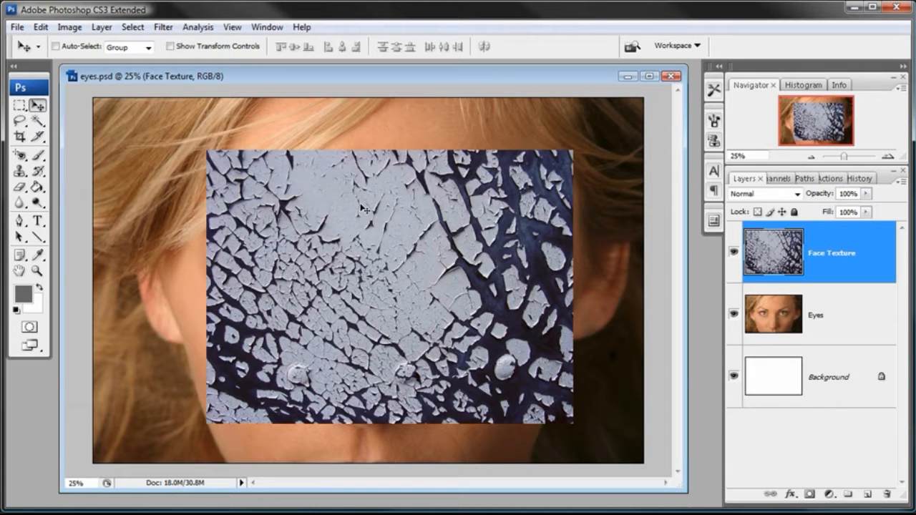
{"action": "left_click_drag", "start_coordinate": [379, 239], "coordinate": [398, 279]}
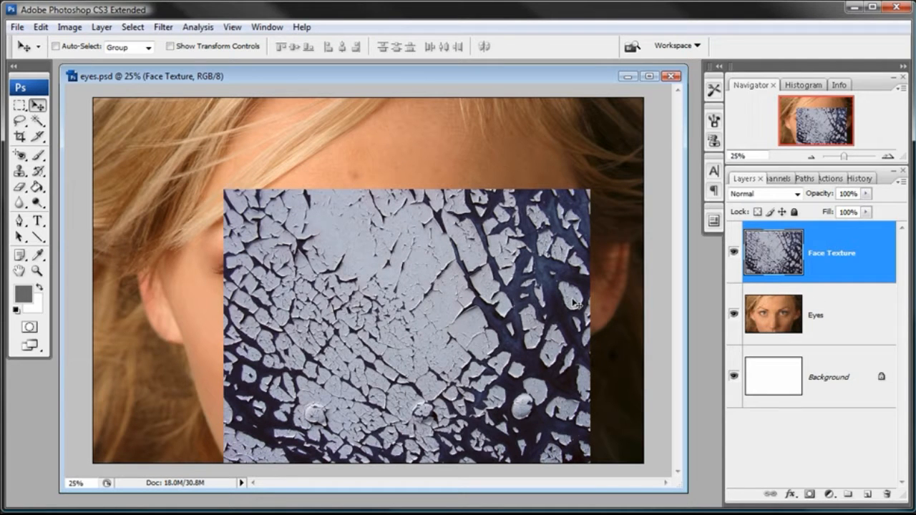
{"action": "left_click_drag", "start_coordinate": [546, 326], "coordinate": [546, 326]}
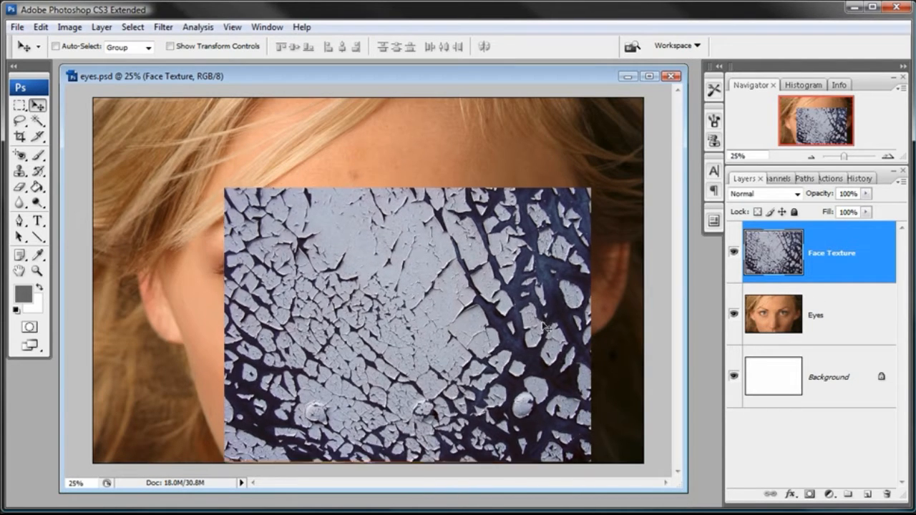
{"action": "left_click_drag", "start_coordinate": [544, 286], "coordinate": [453, 334]}
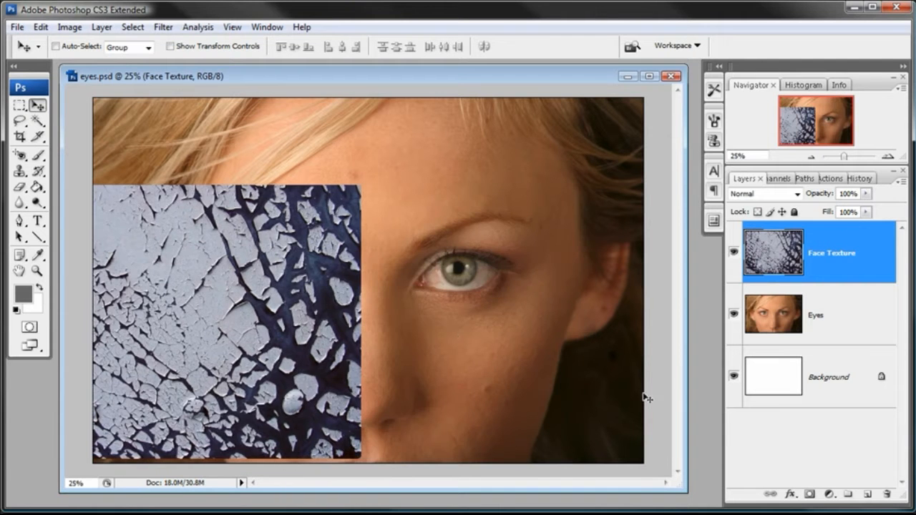
{"action": "left_click_drag", "start_coordinate": [303, 315], "coordinate": [375, 314]}
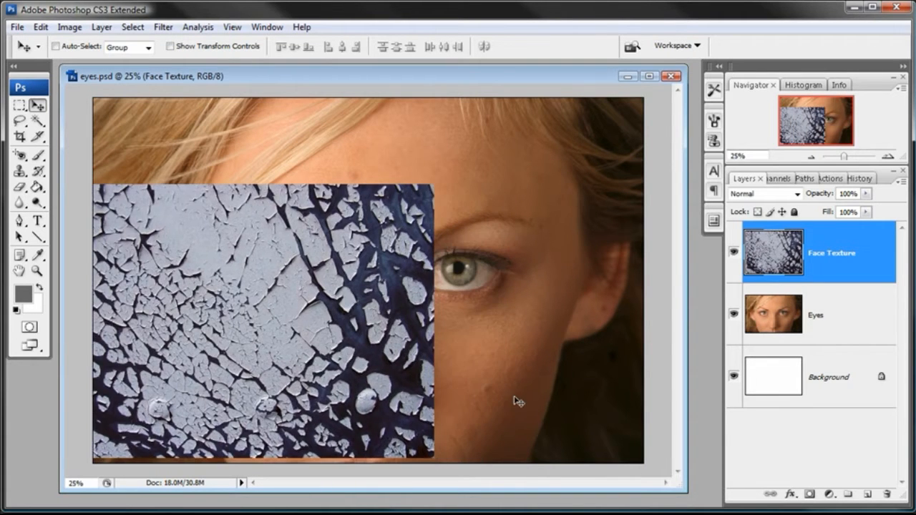
{"action": "left_click_drag", "start_coordinate": [391, 373], "coordinate": [344, 305]}
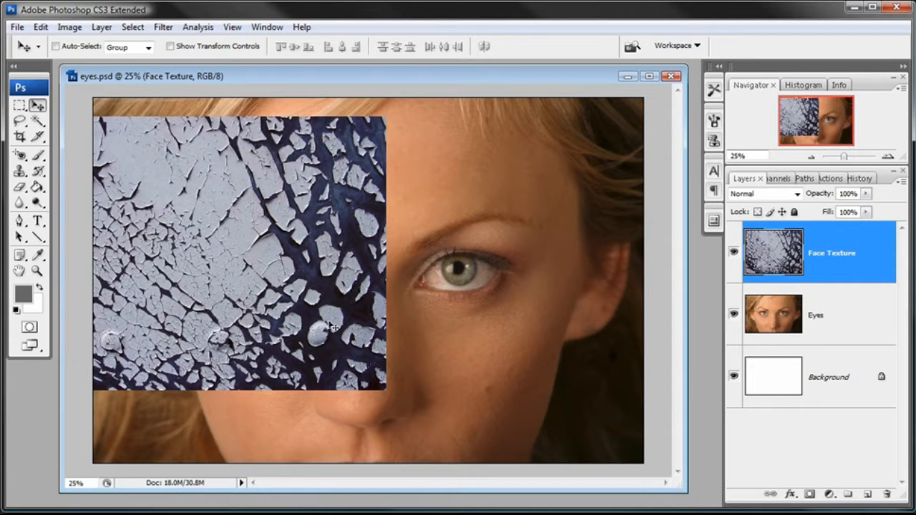
{"action": "left_click_drag", "start_coordinate": [255, 251], "coordinate": [449, 317]}
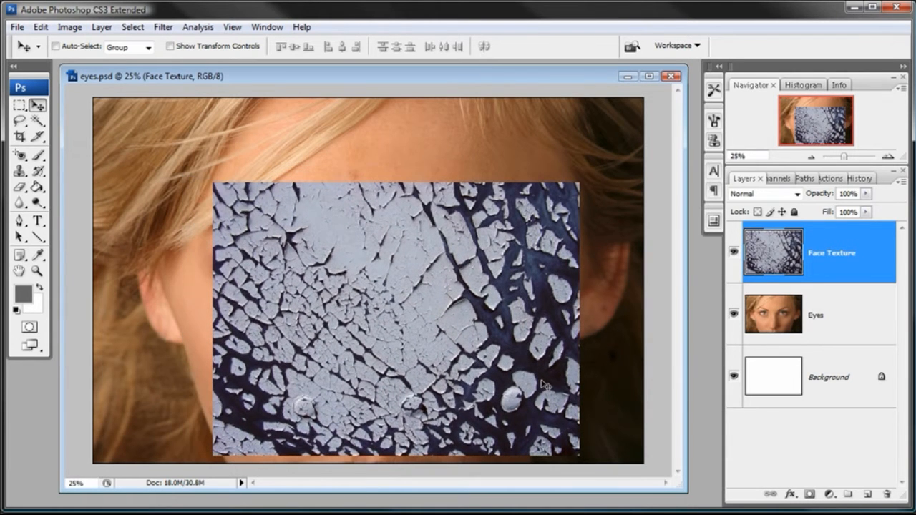
{"action": "left_click_drag", "start_coordinate": [501, 303], "coordinate": [501, 310]}
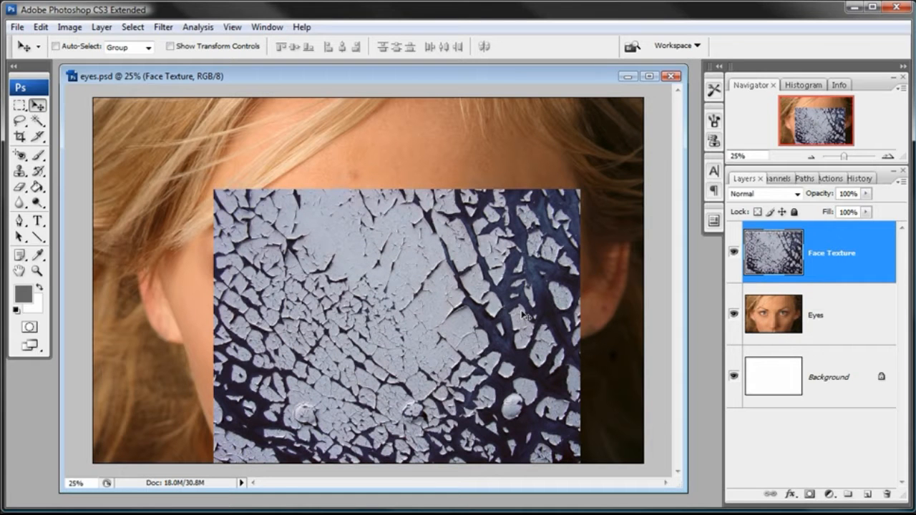
{"action": "left_click", "coordinate": [865, 194]}
{"action": "left_click_drag", "start_coordinate": [866, 207], "coordinate": [825, 214]}
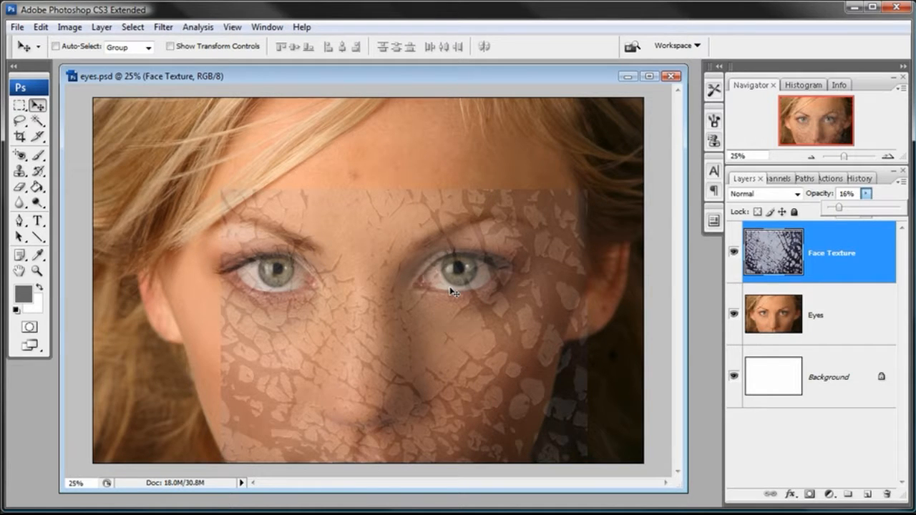
Marquee-select the left half of the face, delete the texture there, and deselect.
{"action": "left_click", "coordinate": [17, 107]}
{"action": "left_click", "coordinate": [100, 105]}
{"action": "mouse_move", "coordinate": [152, 131]}
{"action": "left_mouse_down"}
{"action": "mouse_move", "coordinate": [342, 381]}
{"action": "mouse_move", "coordinate": [362, 426]}
{"action": "mouse_move", "coordinate": [361, 465]}
{"action": "mouse_move", "coordinate": [360, 307]}
{"action": "mouse_move", "coordinate": [370, 280]}
{"action": "left_mouse_up"}
{"action": "key", "text": "ctrl+d"}
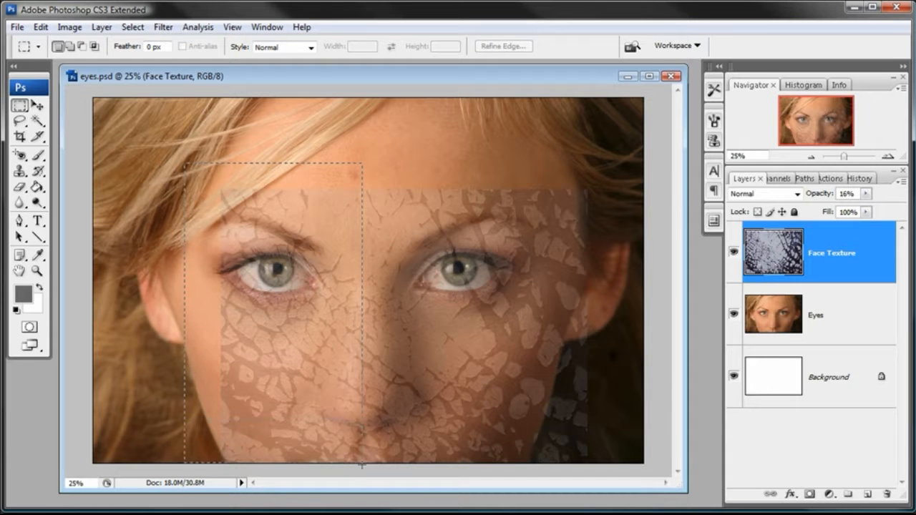
{"action": "left_click_drag", "start_coordinate": [361, 474], "coordinate": [363, 478]}
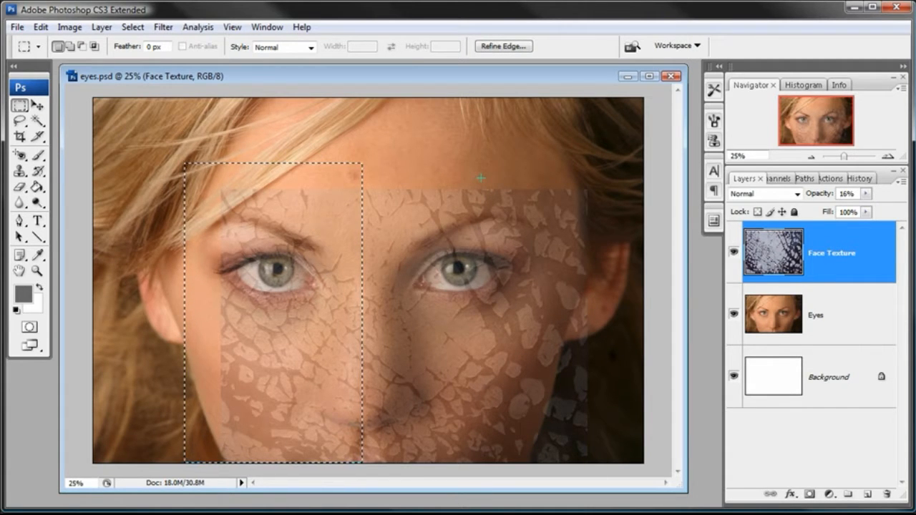
{"action": "key", "text": "Delete"}
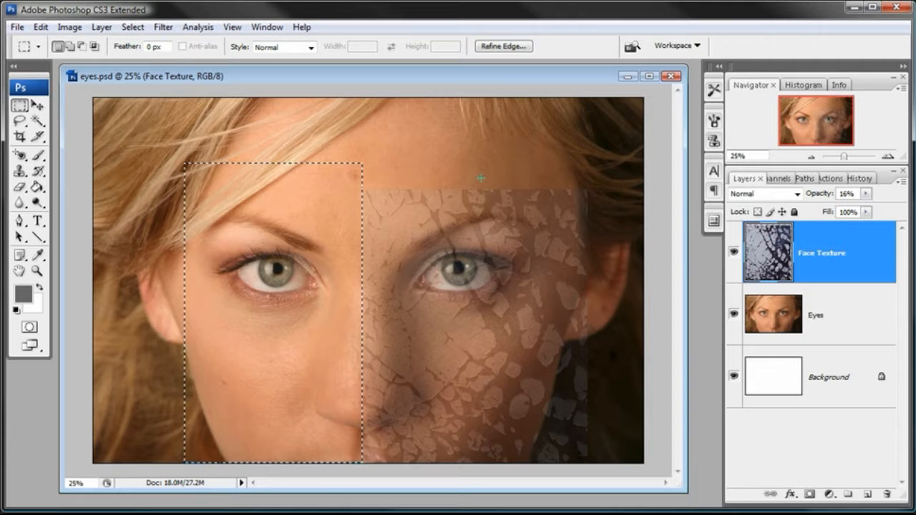
{"action": "left_click", "coordinate": [133, 27]}
{"action": "left_click", "coordinate": [138, 58]}
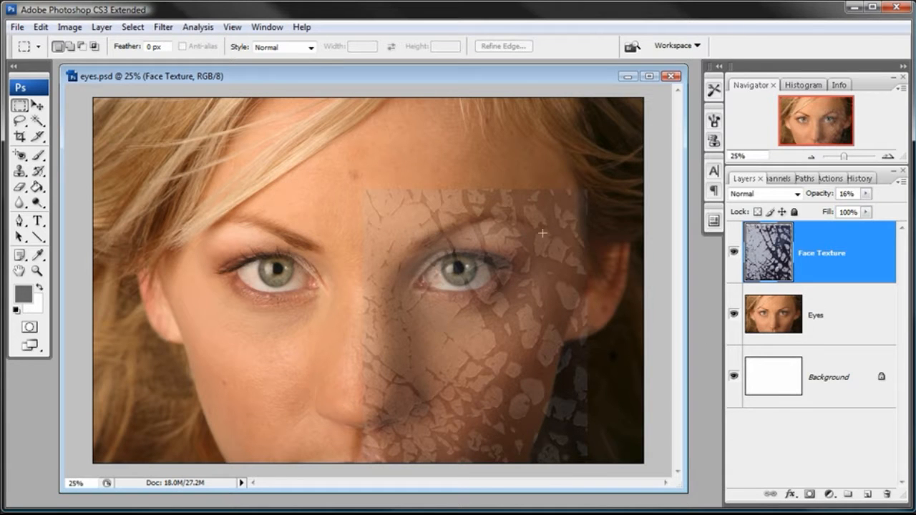
Select the textured right half and duplicate the selected texture across onto the left side of the face.
{"action": "left_click_drag", "start_coordinate": [327, 143], "coordinate": [619, 474]}
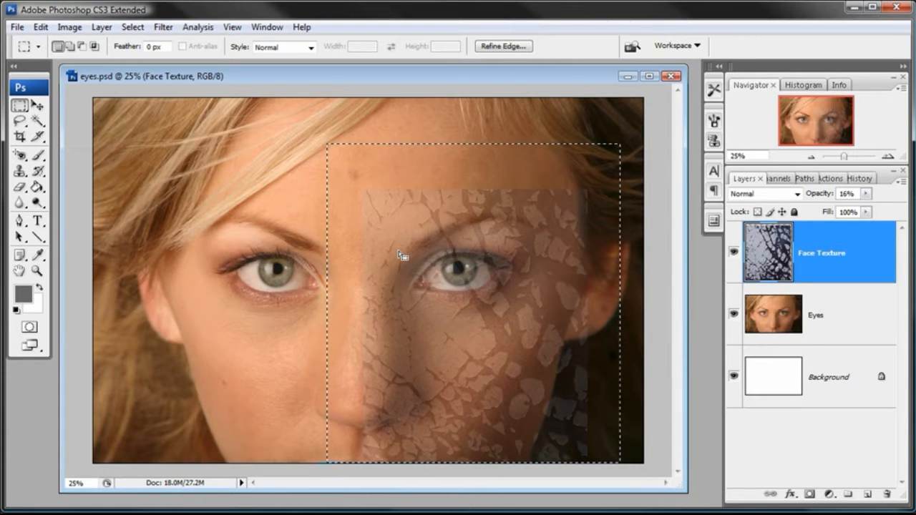
{"action": "key", "text": "alt"}
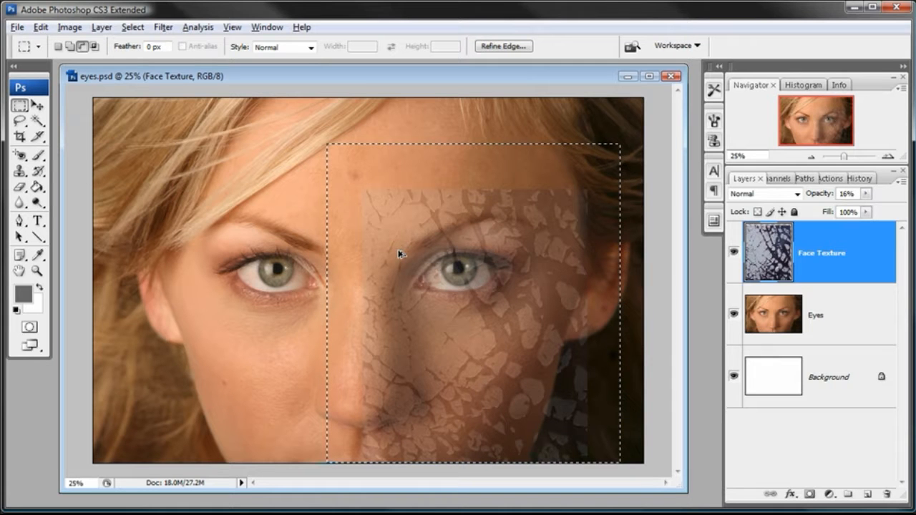
{"action": "left_click_drag", "start_coordinate": [511, 271], "coordinate": [270, 269]}
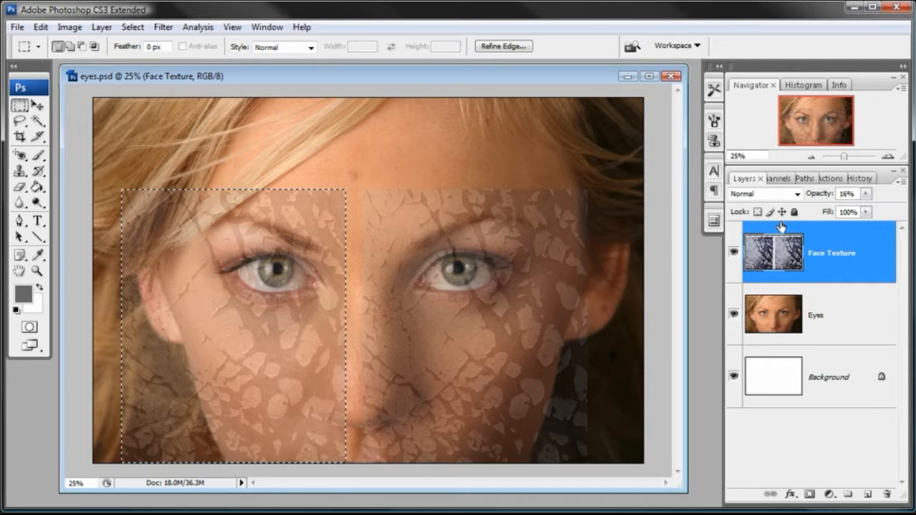
Flip the duplicated texture horizontally, nudge it to meet the center line, and deselect.
{"action": "left_click", "coordinate": [41, 28]}
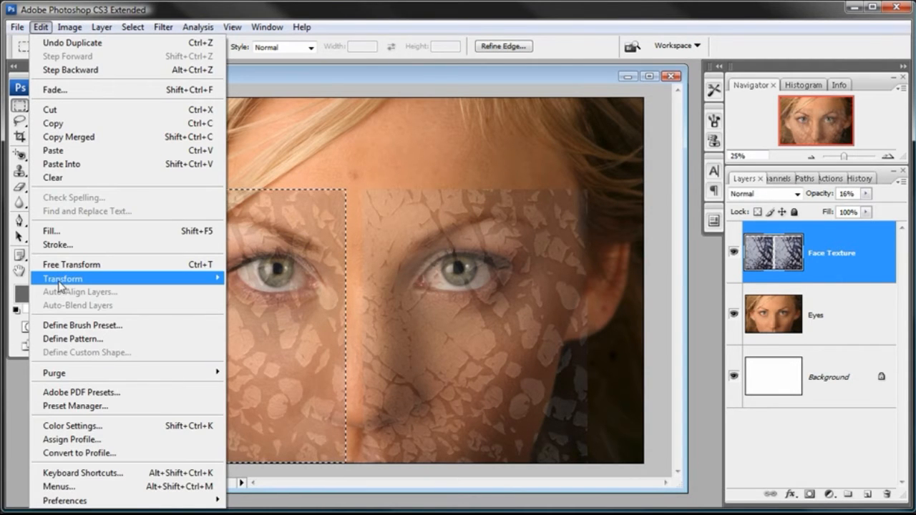
{"action": "mouse_move", "coordinate": [82, 283]}
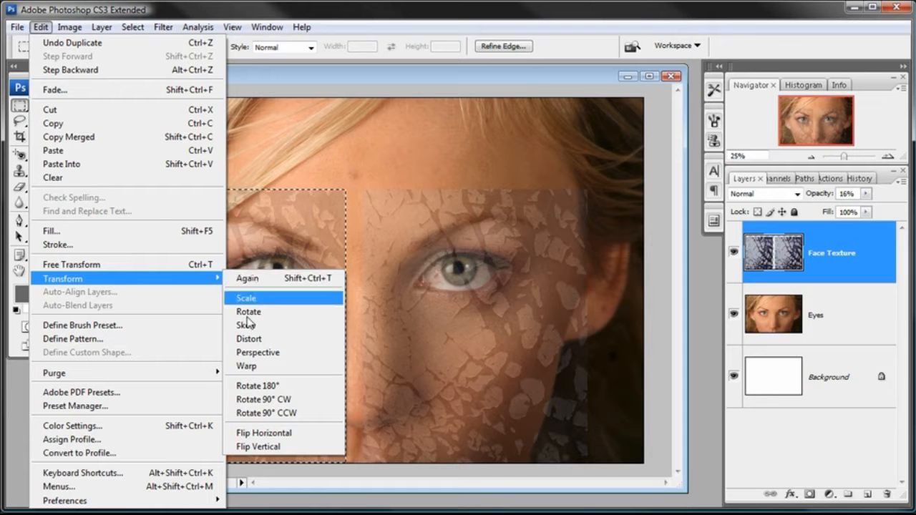
{"action": "left_click", "coordinate": [261, 433]}
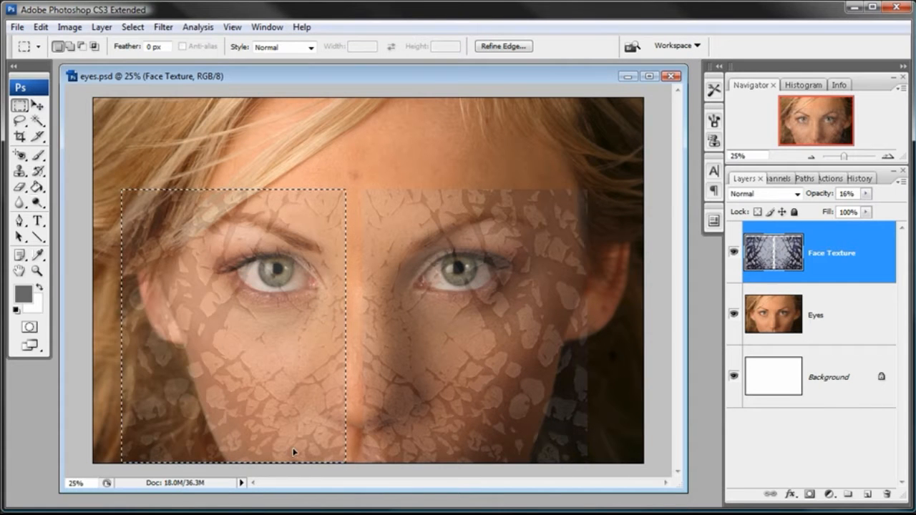
{"action": "left_click", "coordinate": [38, 106]}
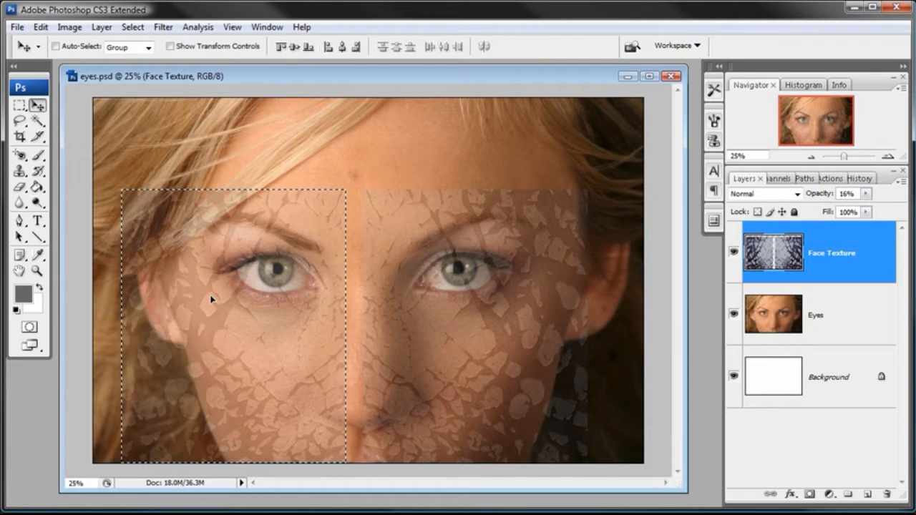
{"action": "left_click_drag", "start_coordinate": [211, 299], "coordinate": [227, 298]}
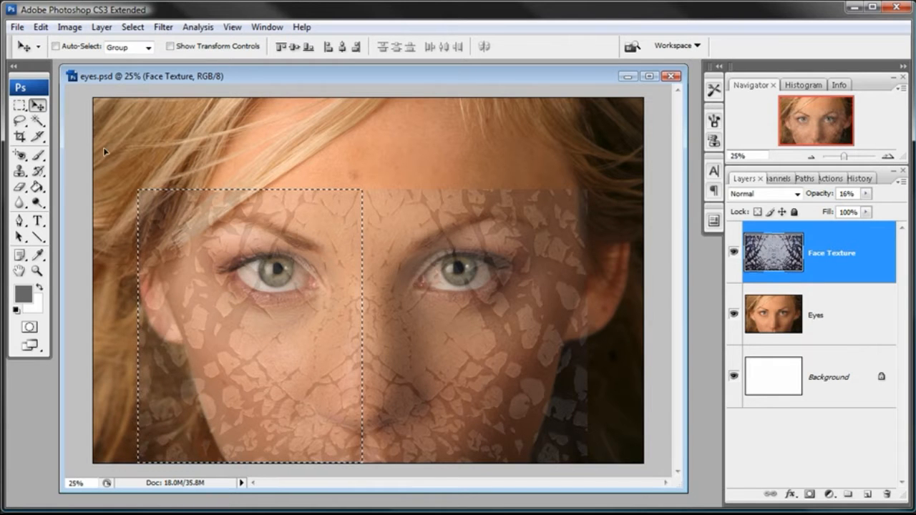
{"action": "left_click", "coordinate": [132, 28]}
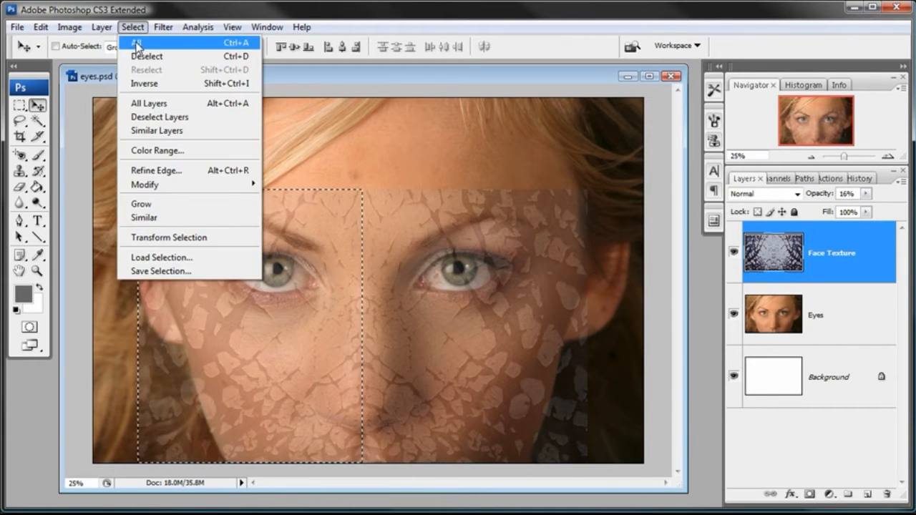
{"action": "left_click", "coordinate": [139, 57]}
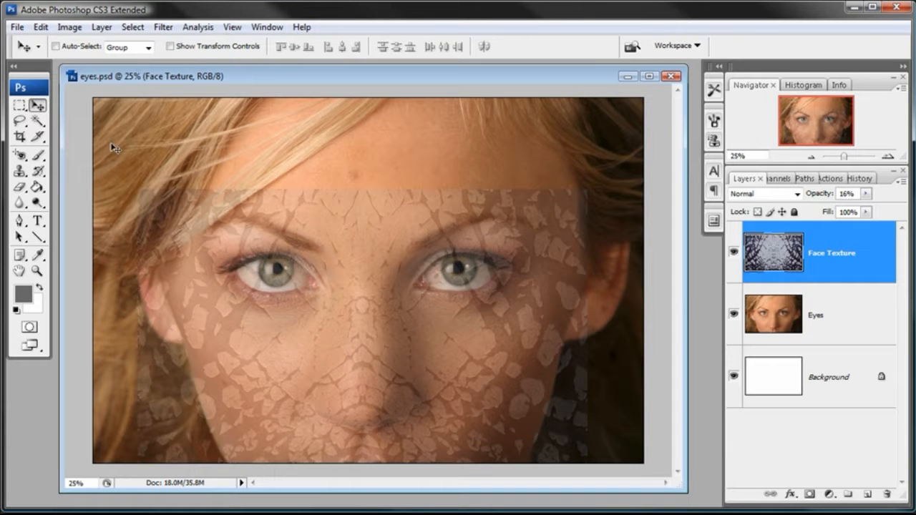
Zoom in to inspect the mirrored texture seam along the nose, then zoom back out.
{"action": "left_click", "coordinate": [38, 271]}
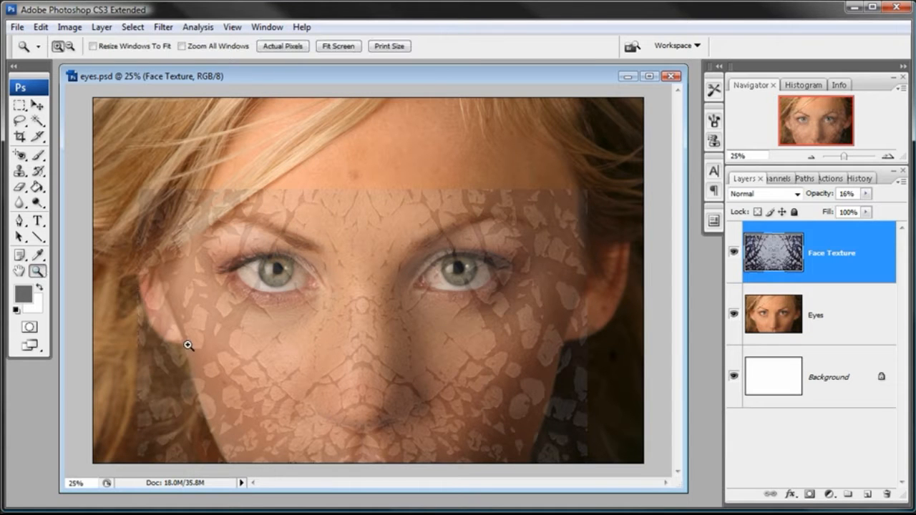
{"action": "left_click", "coordinate": [358, 402]}
{"action": "left_click", "coordinate": [384, 389]}
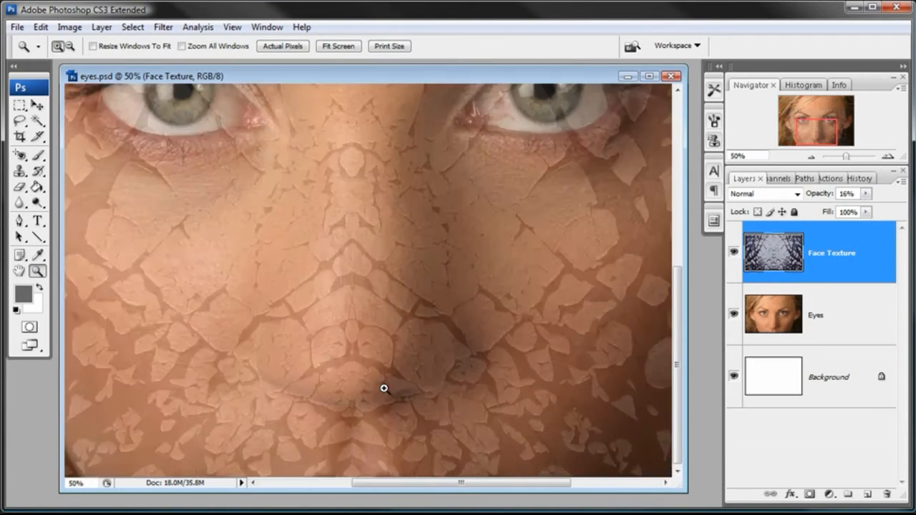
{"action": "left_click", "coordinate": [350, 352]}
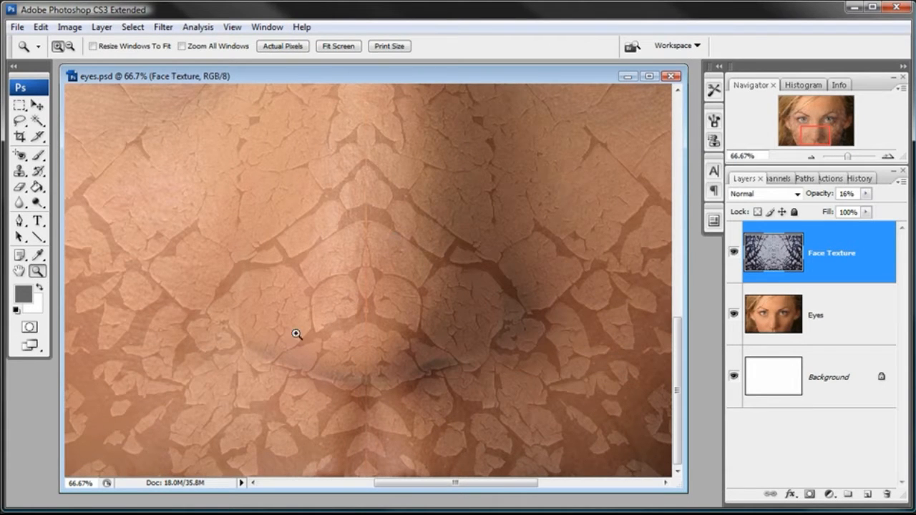
{"action": "left_click", "coordinate": [811, 158]}
{"action": "left_click", "coordinate": [811, 156]}
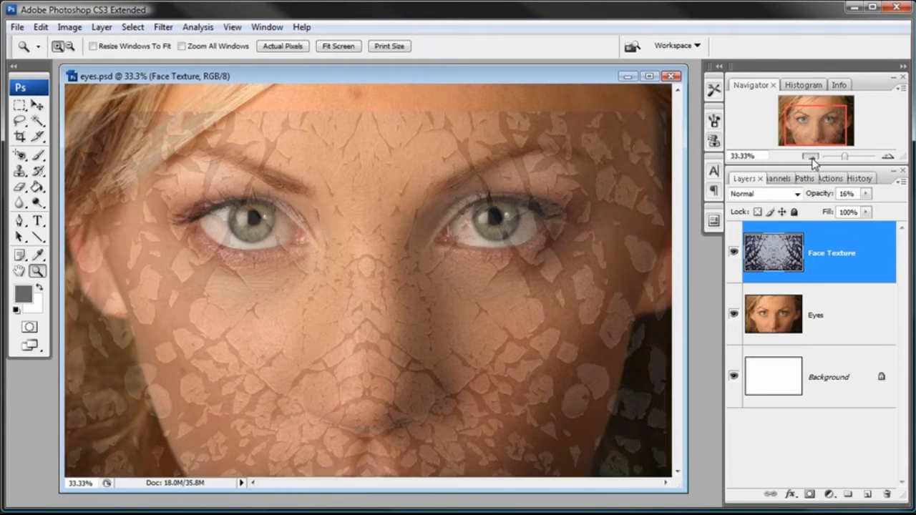
Marquee-select a vertical strip of the texture over the right eye, copy it and paste it onto a new layer.
{"action": "left_click", "coordinate": [811, 156]}
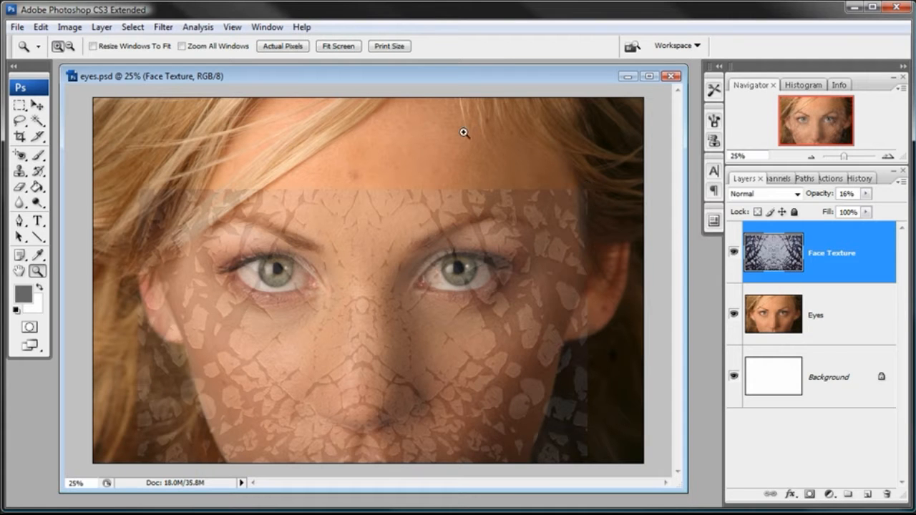
{"action": "key", "text": "v"}
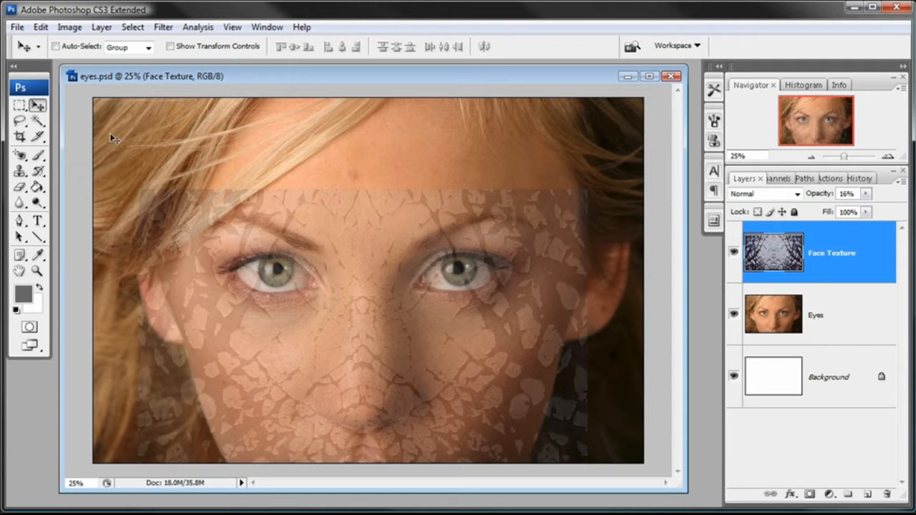
{"action": "left_click_drag", "start_coordinate": [19, 106], "coordinate": [61, 107]}
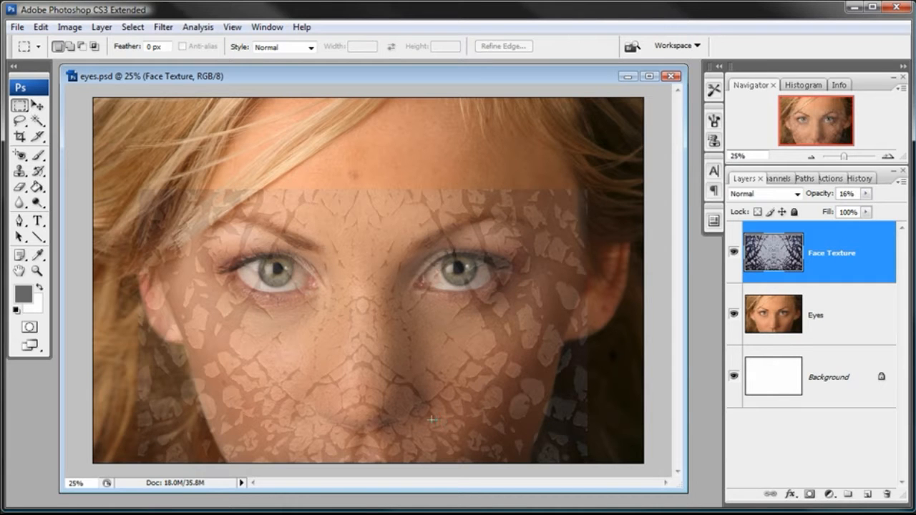
{"action": "left_click_drag", "start_coordinate": [543, 382], "coordinate": [530, 254]}
{"action": "left_click_drag", "start_coordinate": [530, 217], "coordinate": [531, 189]}
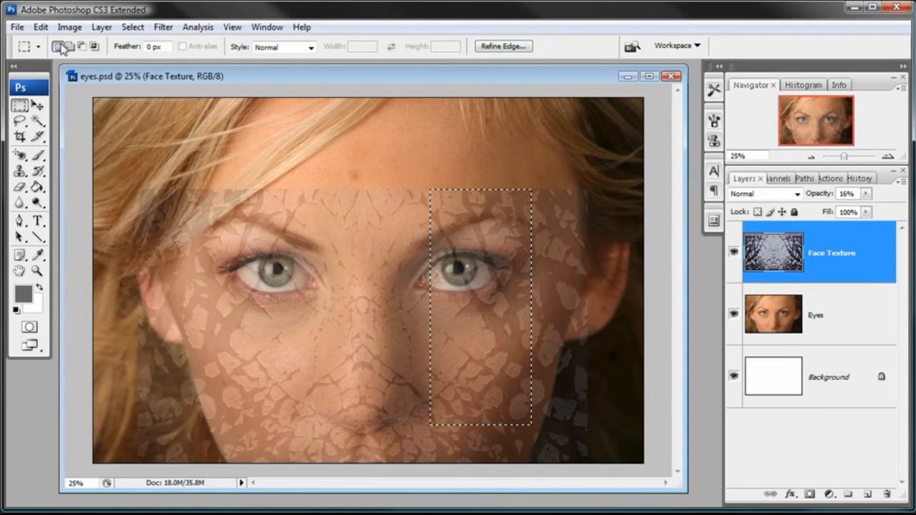
{"action": "left_click", "coordinate": [41, 27]}
{"action": "left_click", "coordinate": [52, 125]}
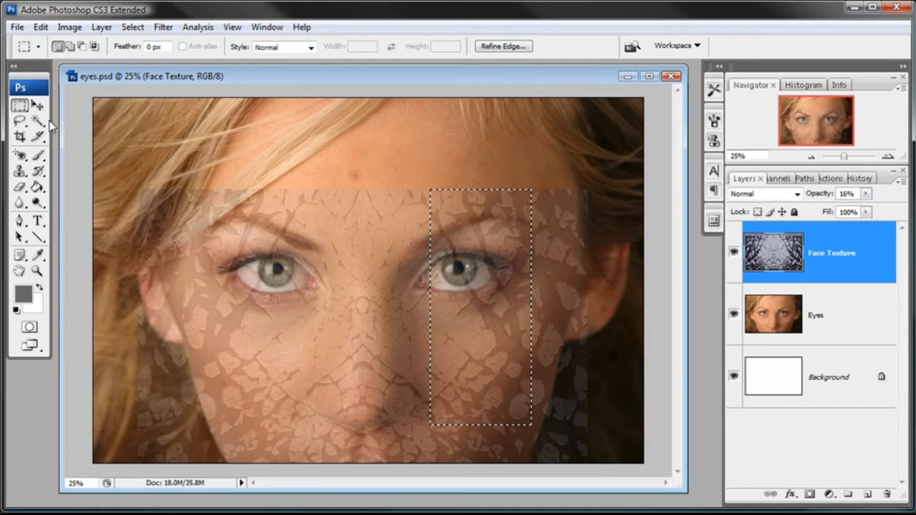
{"action": "left_click", "coordinate": [40, 27]}
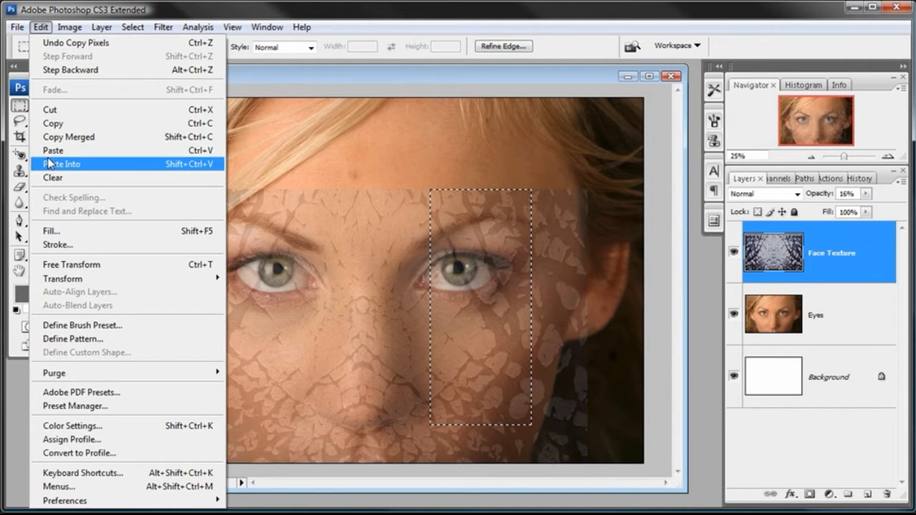
{"action": "left_click", "coordinate": [54, 151]}
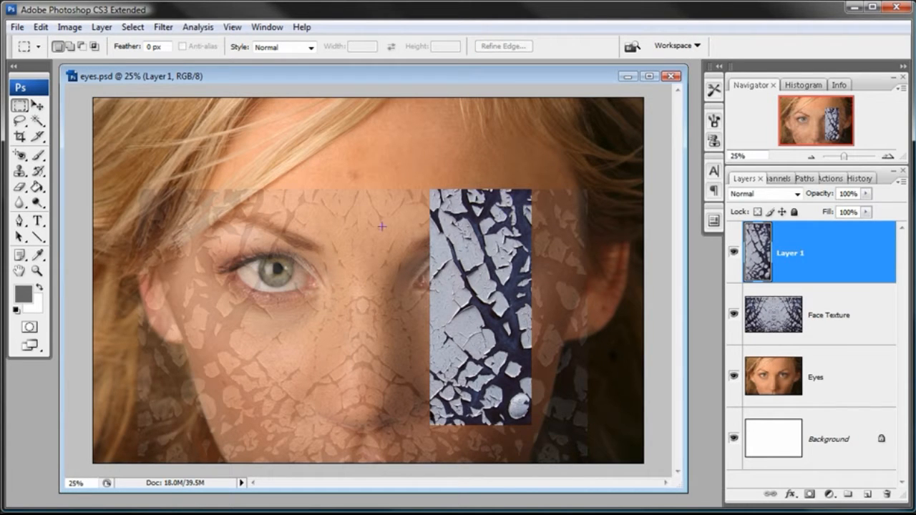
Free Transform the pasted strip, rotating it 90° and moving it over the forehead at the top edge, then commit.
{"action": "left_click", "coordinate": [41, 27]}
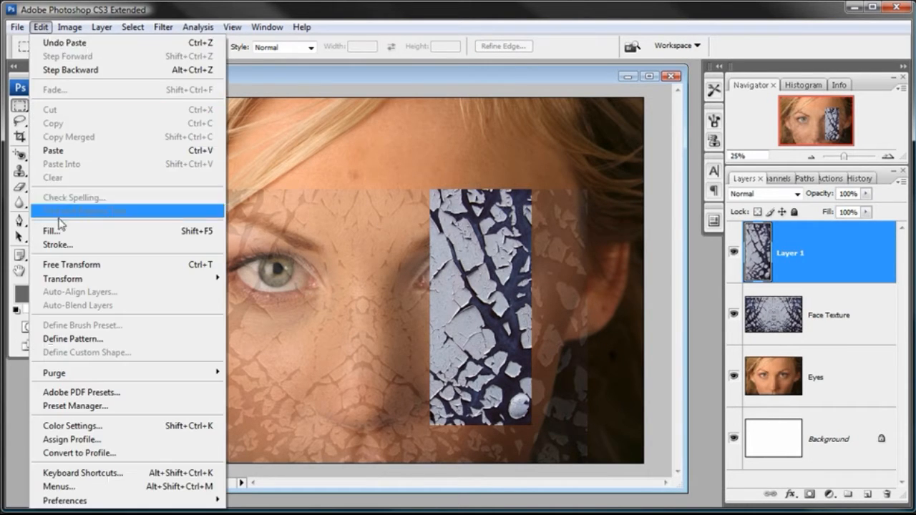
{"action": "left_click", "coordinate": [61, 265]}
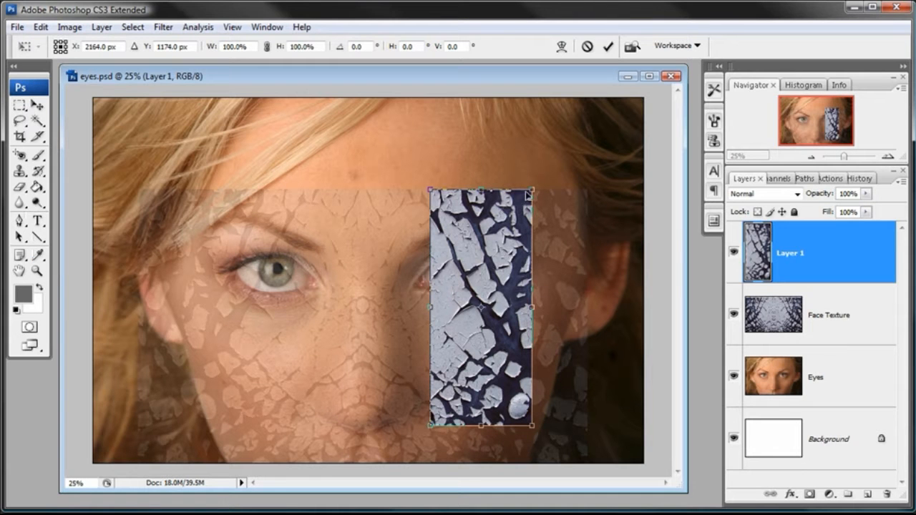
{"action": "left_click_drag", "start_coordinate": [420, 169], "coordinate": [608, 228]}
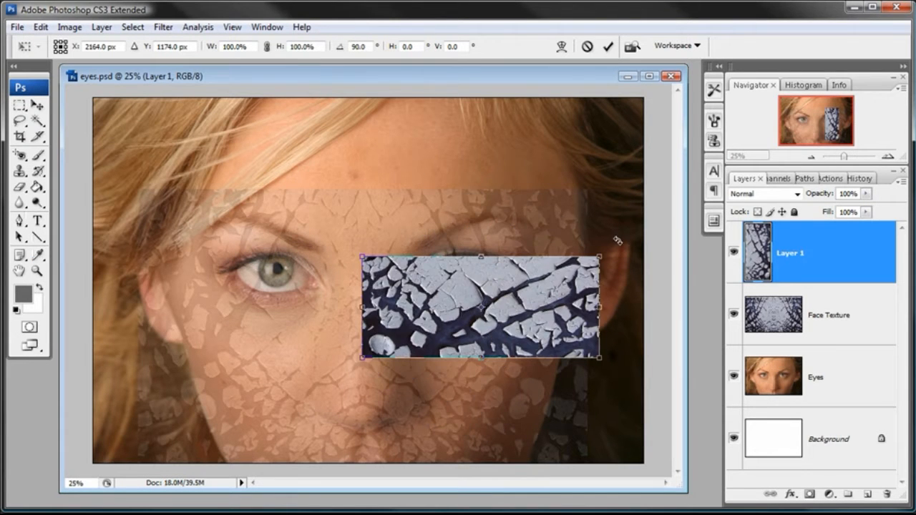
{"action": "left_click_drag", "start_coordinate": [522, 347], "coordinate": [499, 178]}
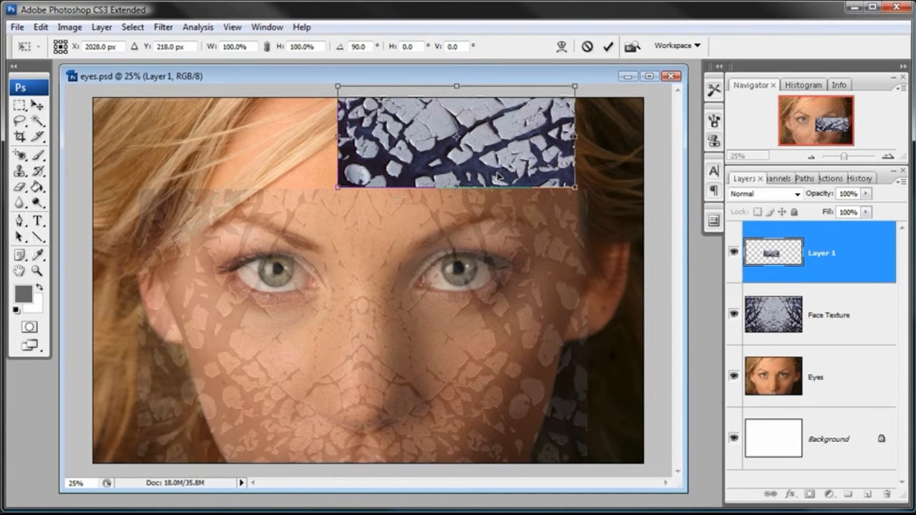
{"action": "left_click_drag", "start_coordinate": [499, 176], "coordinate": [506, 196]}
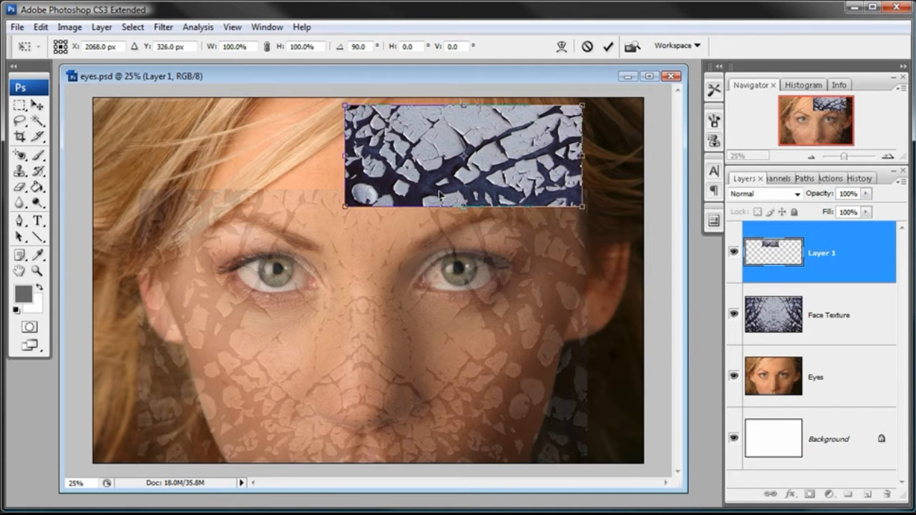
{"action": "left_click_drag", "start_coordinate": [436, 194], "coordinate": [452, 187]}
{"action": "key", "text": "Return"}
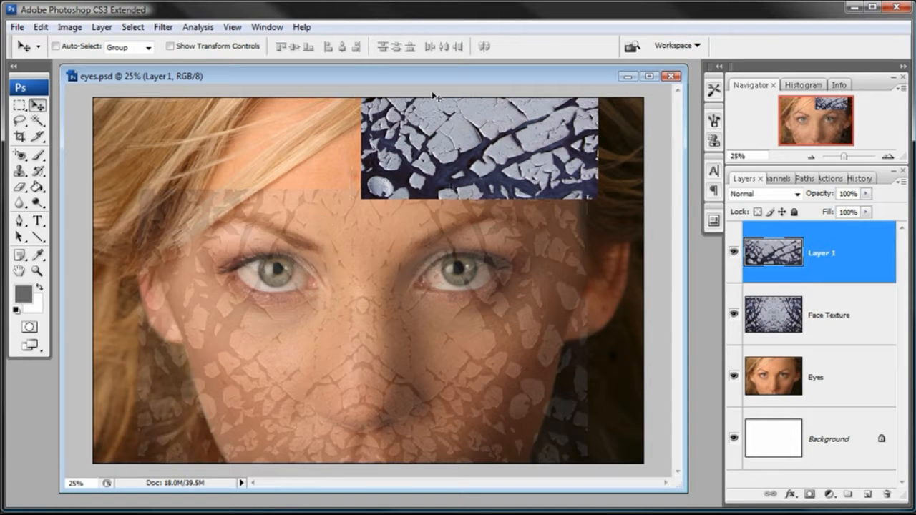
Marquee-select the forehead strip and drag a duplicate of it to the left side of the forehead.
{"action": "left_click", "coordinate": [19, 105]}
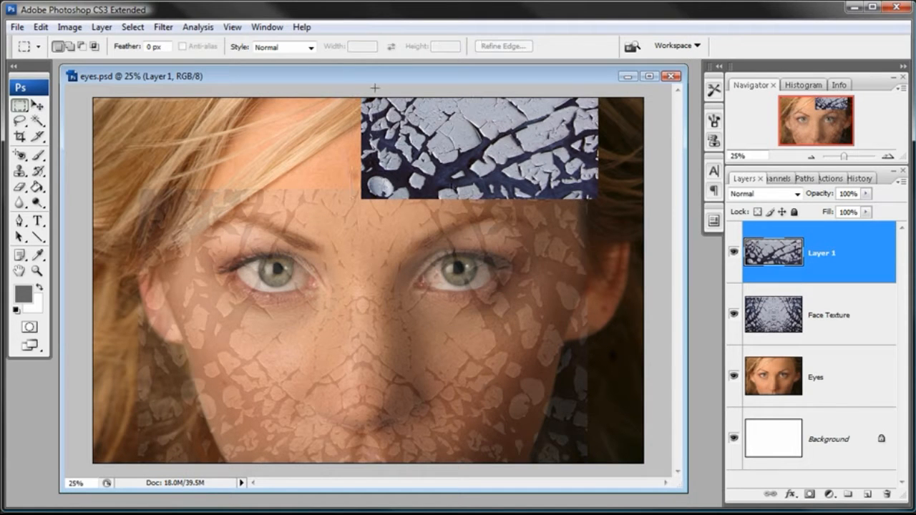
{"action": "left_click_drag", "start_coordinate": [613, 206], "coordinate": [613, 206]}
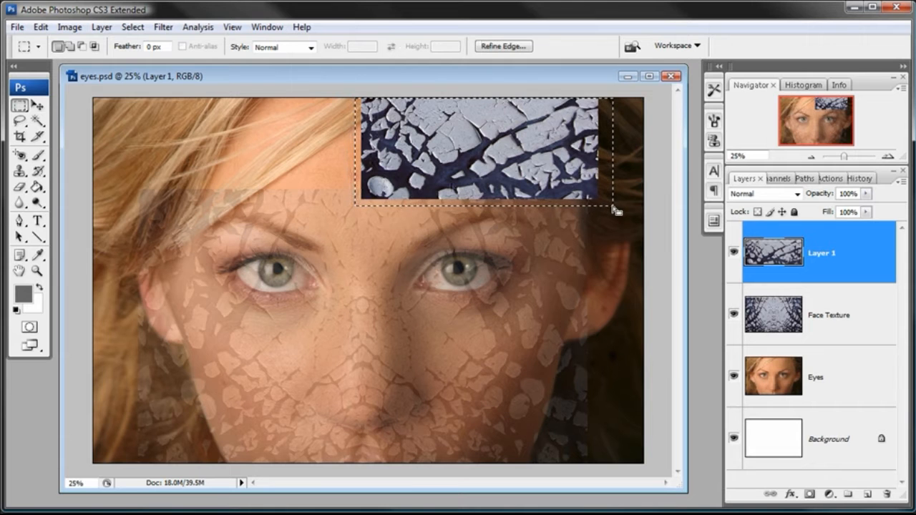
{"action": "key", "text": "alt"}
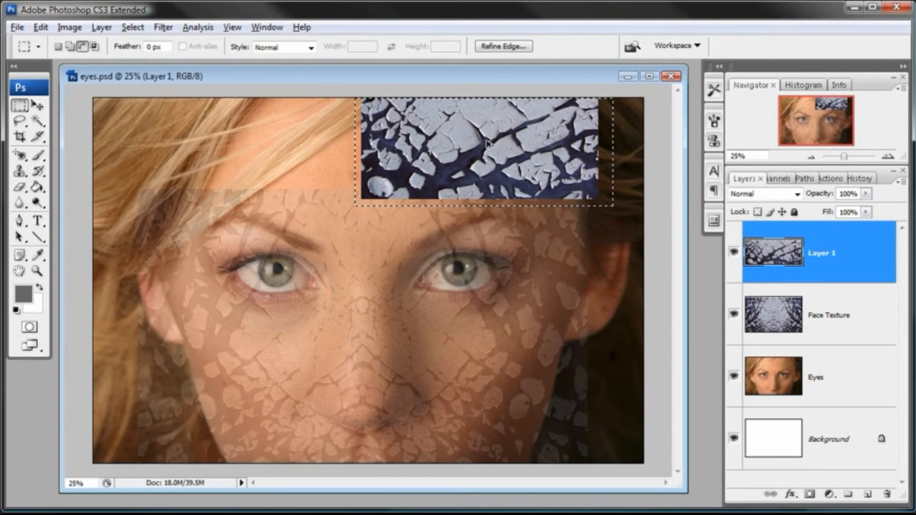
{"action": "left_click_drag", "start_coordinate": [486, 143], "coordinate": [274, 150]}
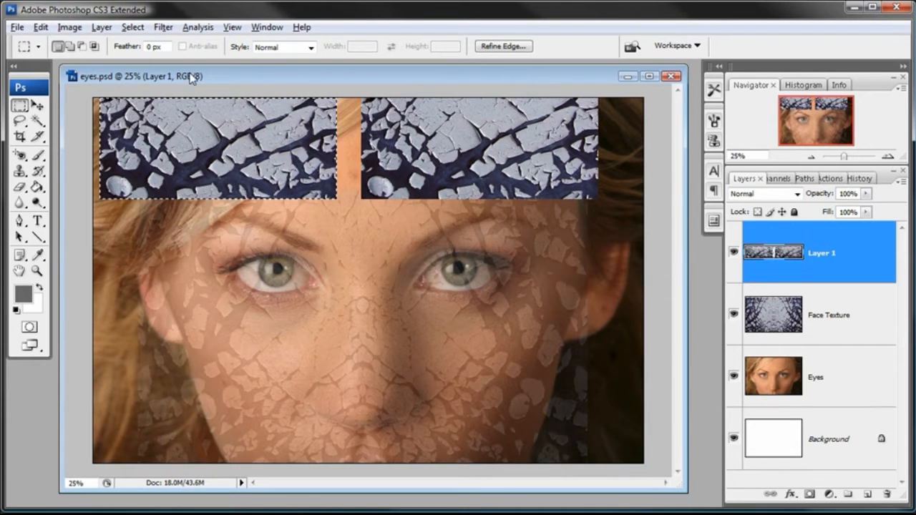
Flip the duplicated forehead strip horizontally.
{"action": "left_click", "coordinate": [40, 27]}
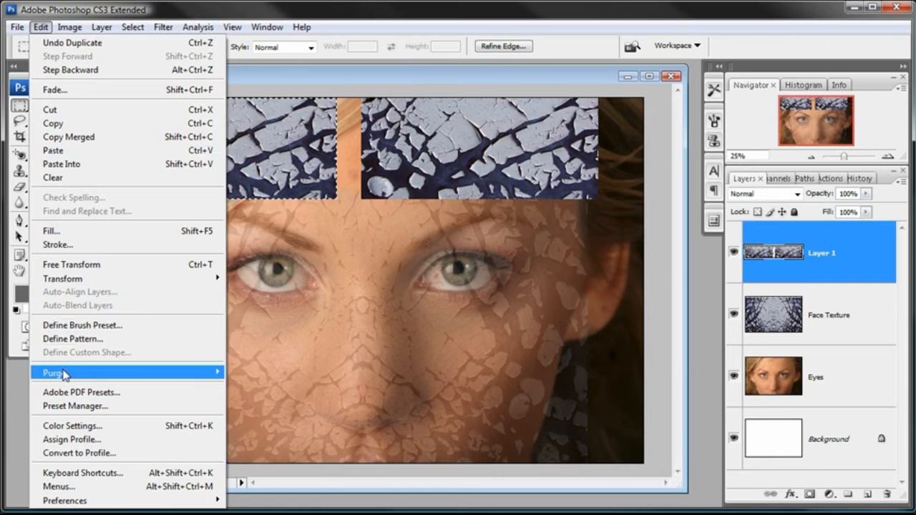
{"action": "mouse_move", "coordinate": [134, 279]}
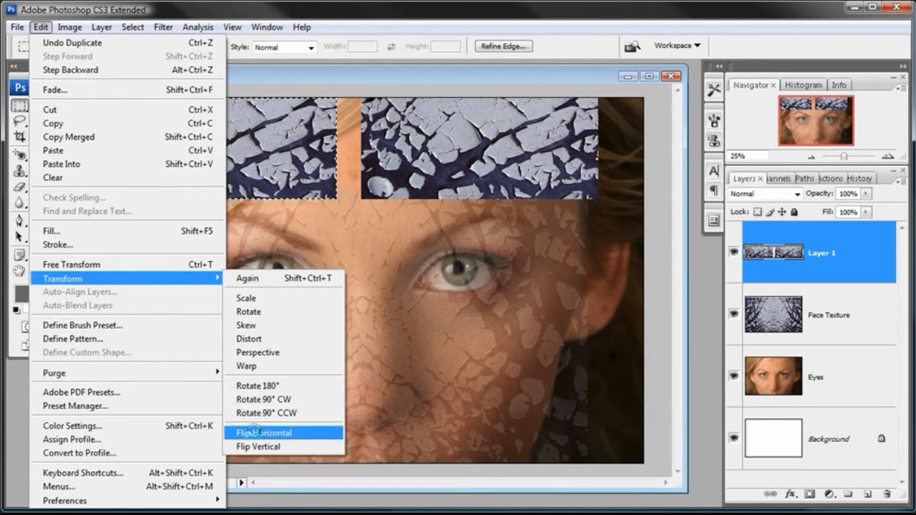
{"action": "left_click", "coordinate": [259, 433]}
Move the flipped strip against the right strip to form a mirrored seam at the center, deselect, and nudge it right.
{"action": "left_click", "coordinate": [36, 105]}
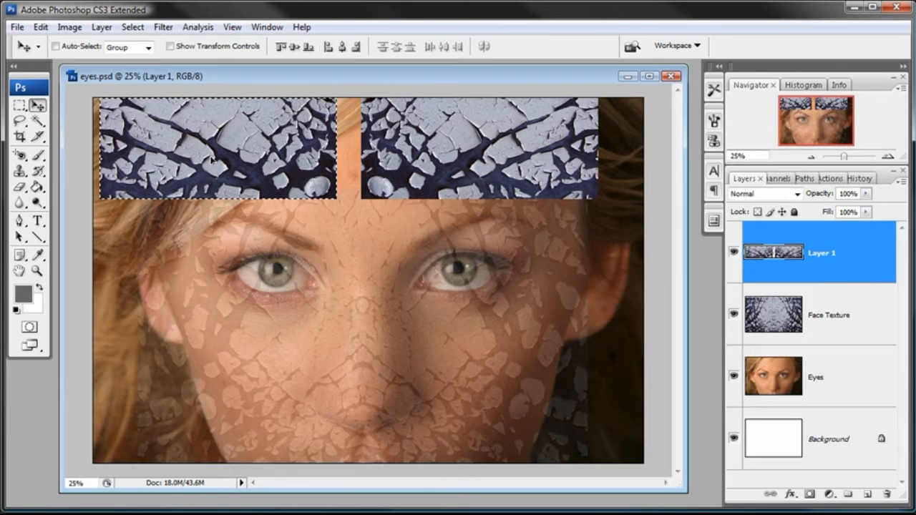
{"action": "left_click_drag", "start_coordinate": [213, 161], "coordinate": [238, 162]}
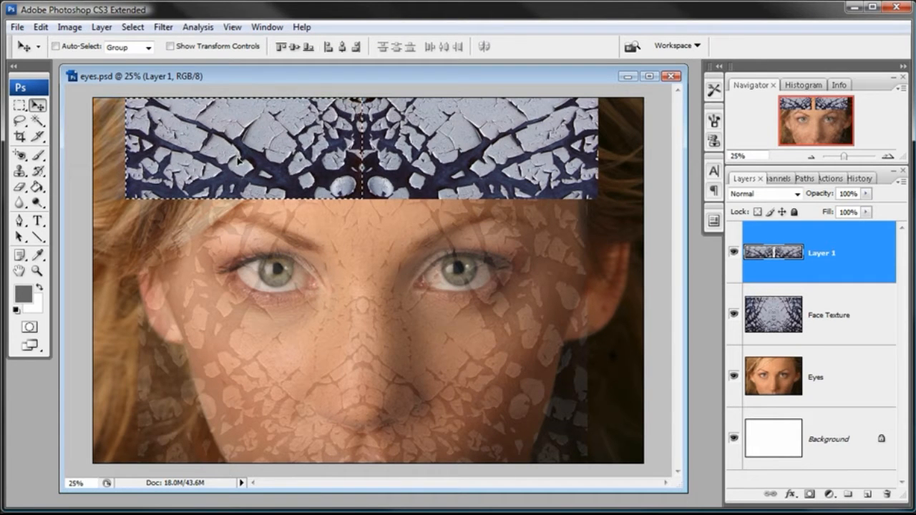
{"action": "left_click_drag", "start_coordinate": [238, 161], "coordinate": [237, 161]}
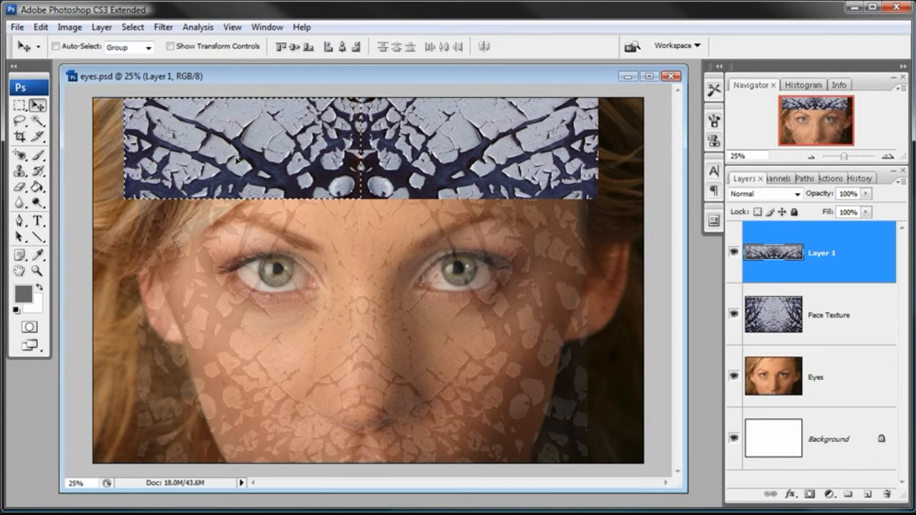
{"action": "left_click", "coordinate": [132, 27]}
{"action": "left_click", "coordinate": [138, 56]}
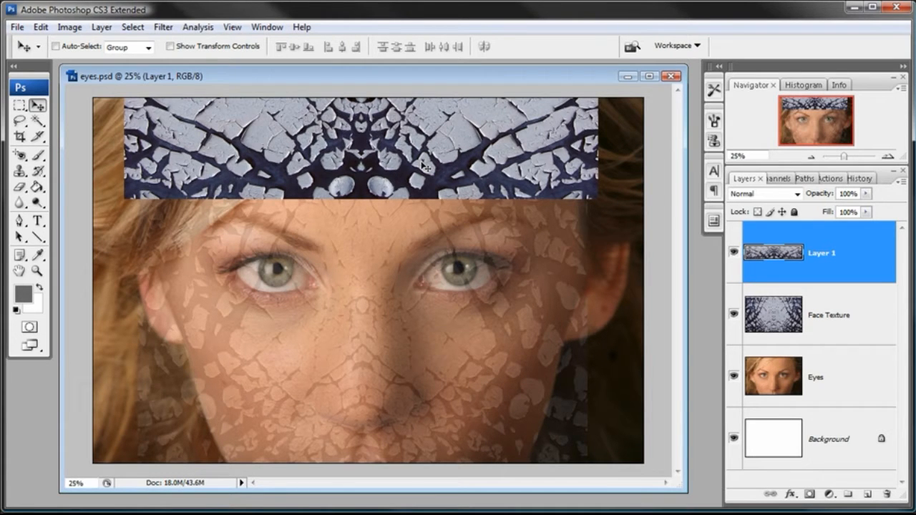
{"action": "key", "text": "Right"}
{"action": "key", "text": "Right"}
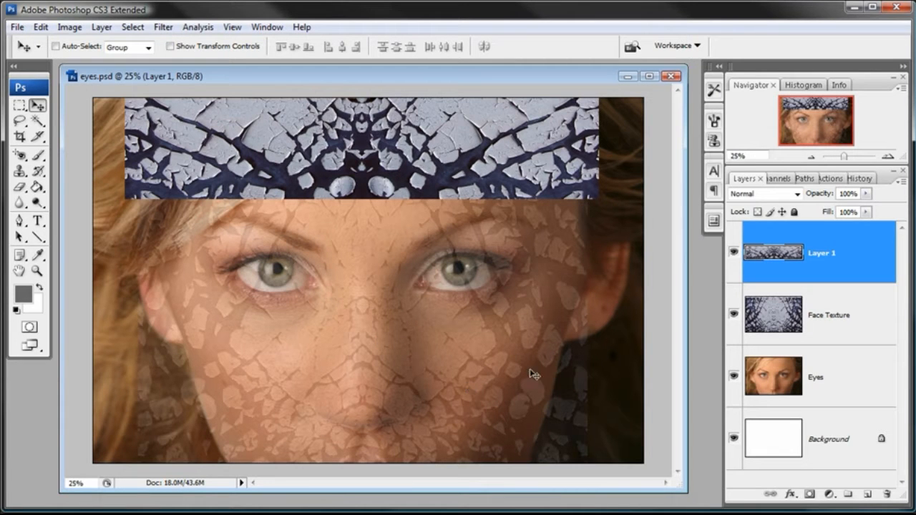
Set the Face Texture layer's opacity to 100%.
{"action": "left_click", "coordinate": [855, 326]}
{"action": "left_click", "coordinate": [866, 194]}
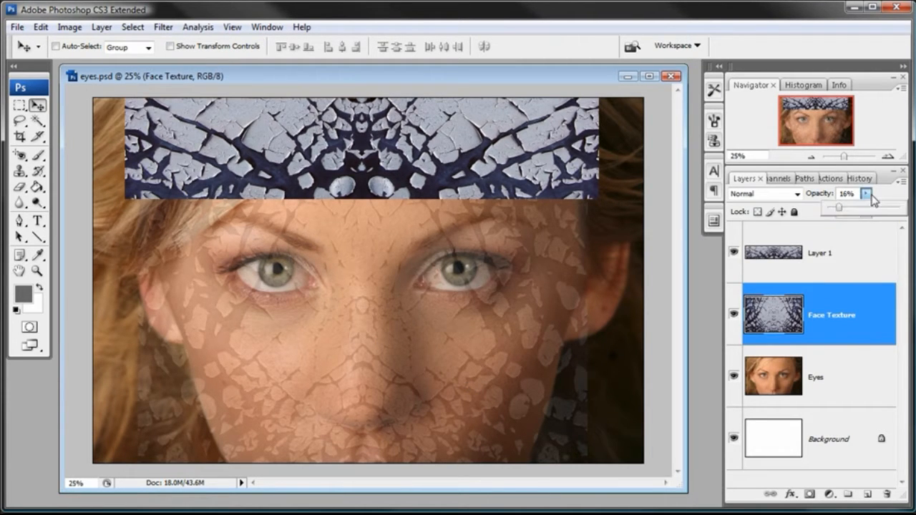
{"action": "left_click_drag", "start_coordinate": [875, 207], "coordinate": [900, 207]}
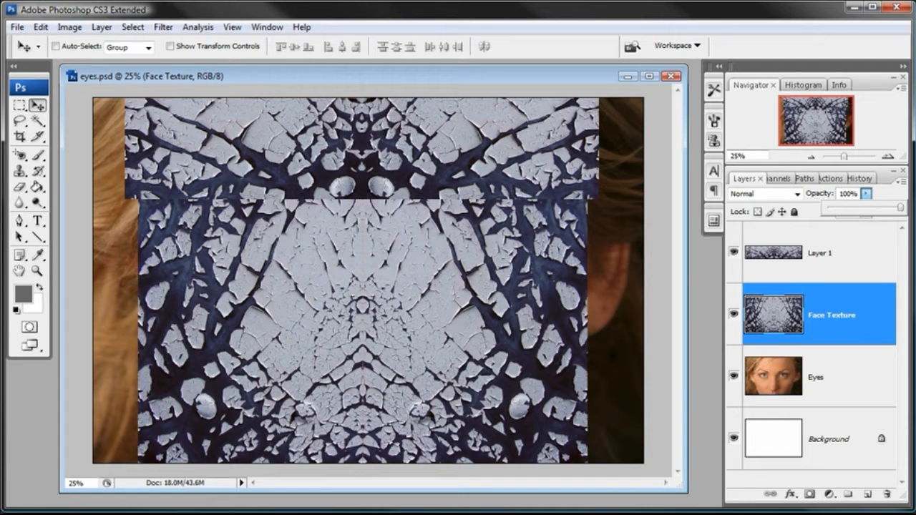
Select Layer 1 and shift it slightly downward with Free Transform to overlap the face texture.
{"action": "left_click", "coordinate": [874, 260]}
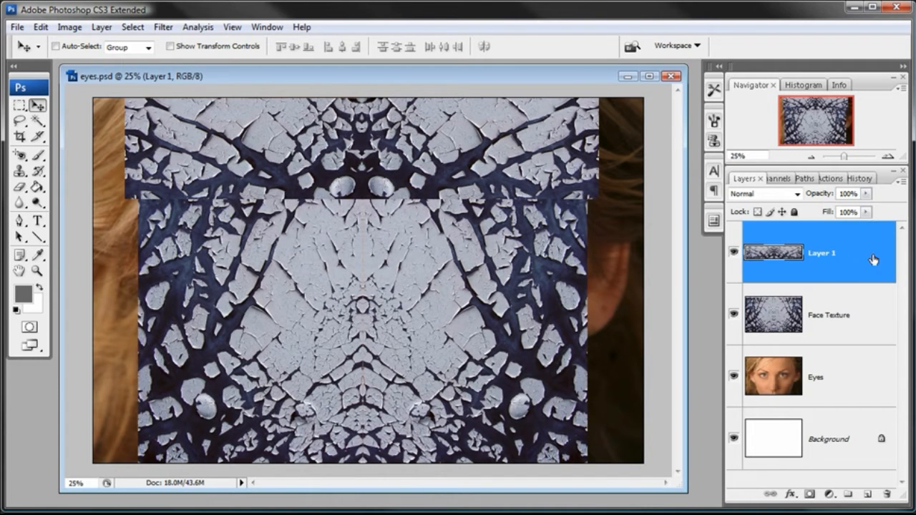
{"action": "left_click", "coordinate": [40, 27]}
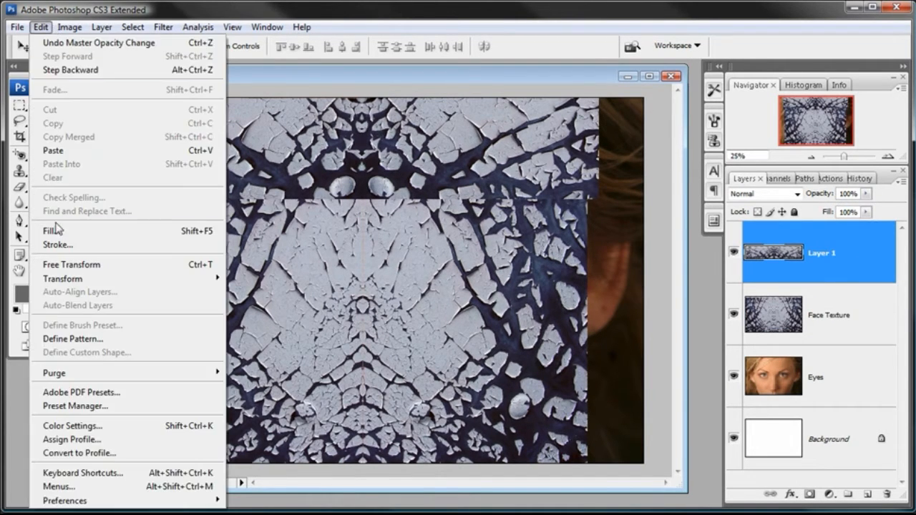
{"action": "left_click", "coordinate": [58, 264]}
{"action": "left_click_drag", "start_coordinate": [361, 198], "coordinate": [361, 204]}
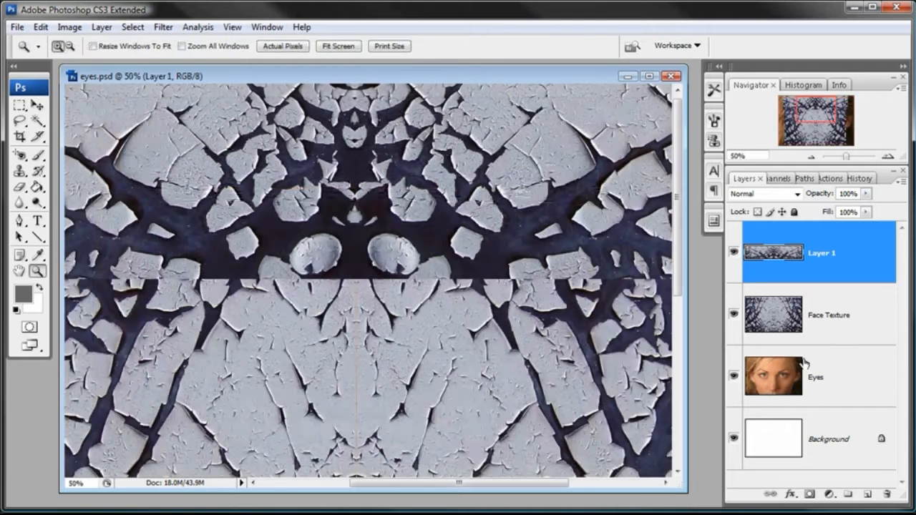
Switch to the Eraser and set a soft brush with a 215 px master diameter.
{"action": "left_click", "coordinate": [24, 187]}
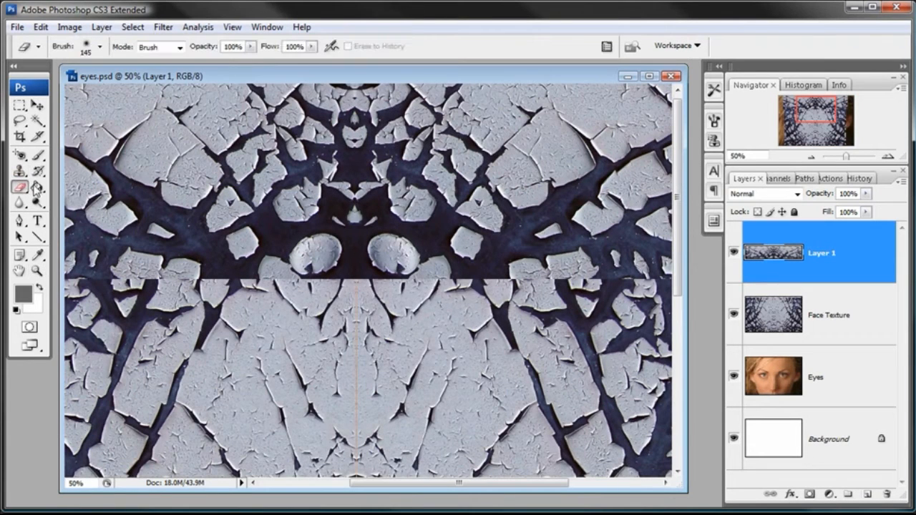
{"action": "right_click", "coordinate": [322, 188]}
{"action": "left_click_drag", "start_coordinate": [419, 217], "coordinate": [425, 216]}
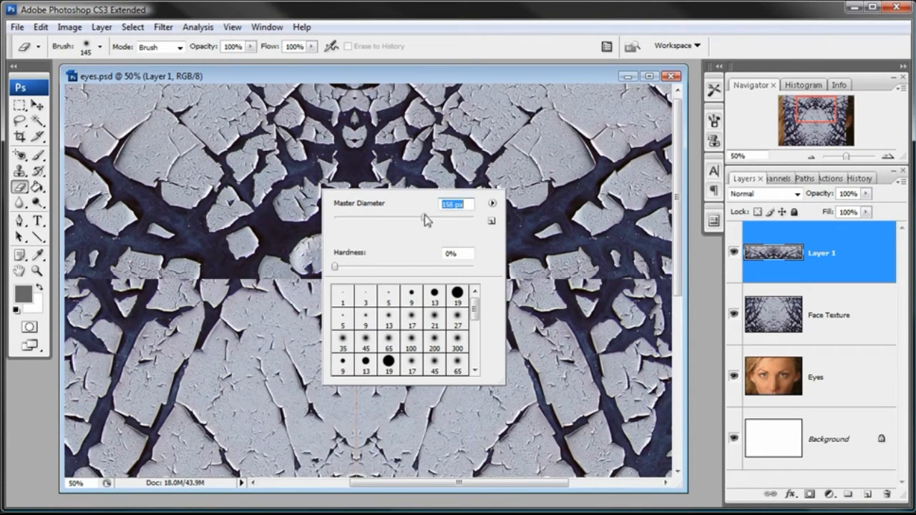
{"action": "left_click", "coordinate": [445, 80]}
{"action": "right_click", "coordinate": [451, 172]}
{"action": "left_click_drag", "start_coordinate": [559, 204], "coordinate": [572, 204]}
{"action": "left_click", "coordinate": [509, 86]}
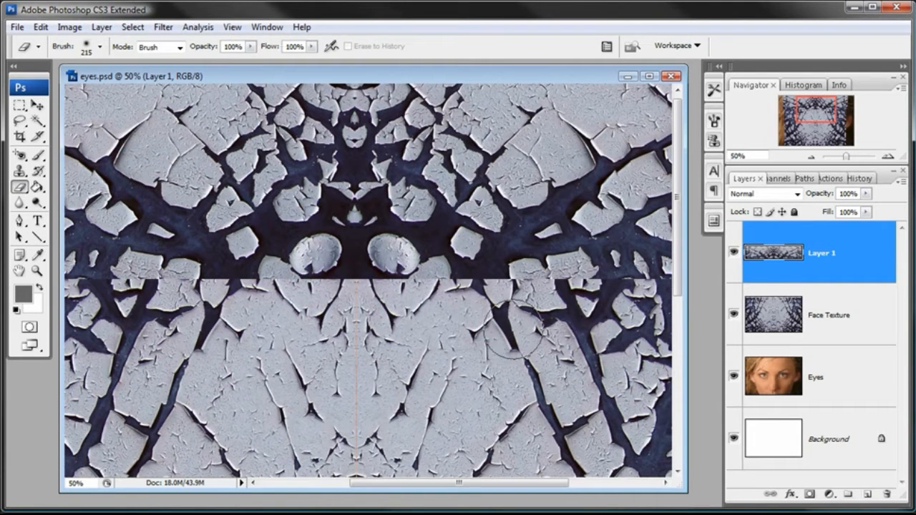
Erase along the horizontal seam below the forehead strip, stepping back the last two strokes.
{"action": "mouse_move", "coordinate": [461, 309]}
{"action": "left_mouse_down"}
{"action": "mouse_move", "coordinate": [358, 301]}
{"action": "mouse_move", "coordinate": [515, 307]}
{"action": "mouse_move", "coordinate": [511, 317]}
{"action": "mouse_move", "coordinate": [494, 315]}
{"action": "mouse_move", "coordinate": [613, 312]}
{"action": "left_mouse_up"}
{"action": "mouse_move", "coordinate": [254, 315]}
{"action": "left_mouse_down"}
{"action": "mouse_move", "coordinate": [362, 314]}
{"action": "mouse_move", "coordinate": [319, 303]}
{"action": "left_mouse_up"}
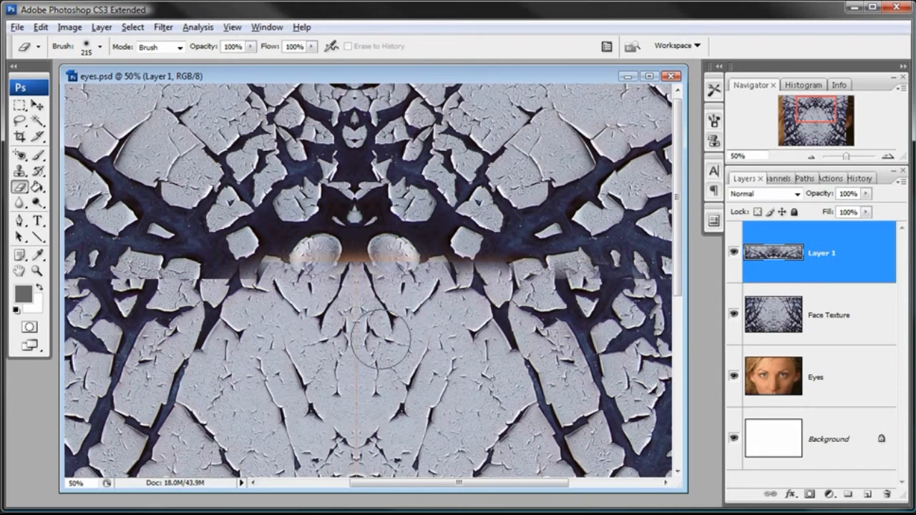
{"action": "key", "text": "ctrl+alt+z"}
{"action": "mouse_move", "coordinate": [435, 312]}
{"action": "left_mouse_down"}
{"action": "mouse_move", "coordinate": [336, 299]}
{"action": "mouse_move", "coordinate": [358, 299]}
{"action": "mouse_move", "coordinate": [315, 309]}
{"action": "left_mouse_up"}
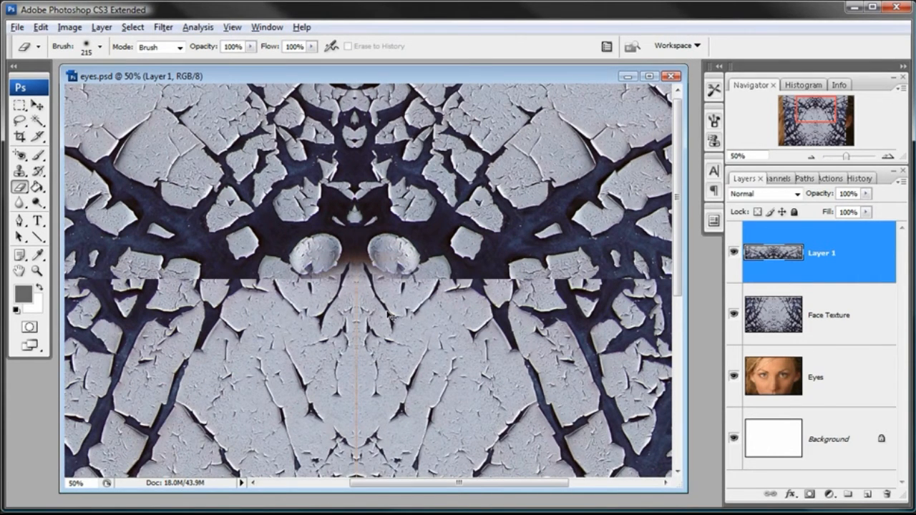
{"action": "key", "text": "ctrl+alt+z"}
Reduce the eraser brush's master diameter to 91 px.
{"action": "right_click", "coordinate": [430, 318]}
{"action": "left_click_drag", "start_coordinate": [548, 345], "coordinate": [510, 349]}
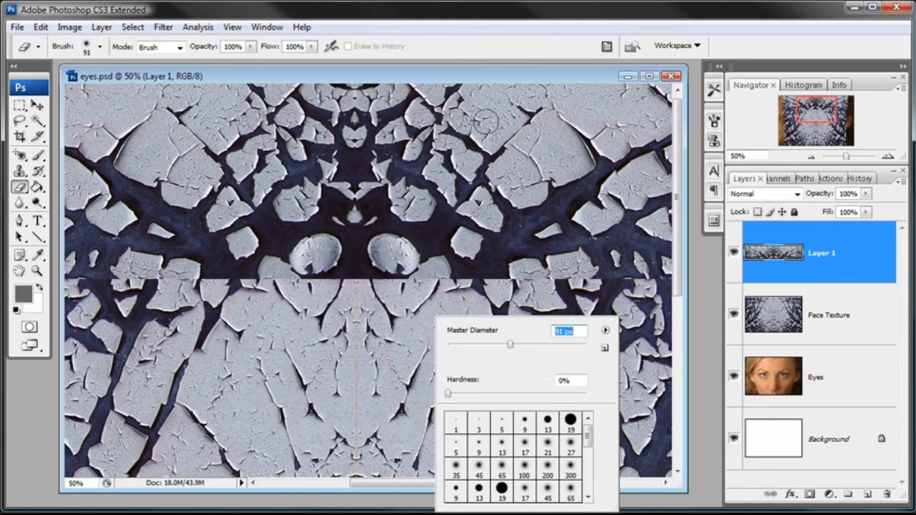
Erase along the remaining horizontal seam of the forehead strip with the 91 px eraser.
{"action": "key", "text": "Return"}
{"action": "mouse_move", "coordinate": [365, 286]}
{"action": "left_mouse_down"}
{"action": "mouse_move", "coordinate": [311, 286]}
{"action": "mouse_move", "coordinate": [426, 289]}
{"action": "mouse_move", "coordinate": [219, 294]}
{"action": "mouse_move", "coordinate": [404, 263]}
{"action": "mouse_move", "coordinate": [136, 254]}
{"action": "mouse_move", "coordinate": [256, 241]}
{"action": "mouse_move", "coordinate": [357, 265]}
{"action": "mouse_move", "coordinate": [505, 263]}
{"action": "left_mouse_up"}
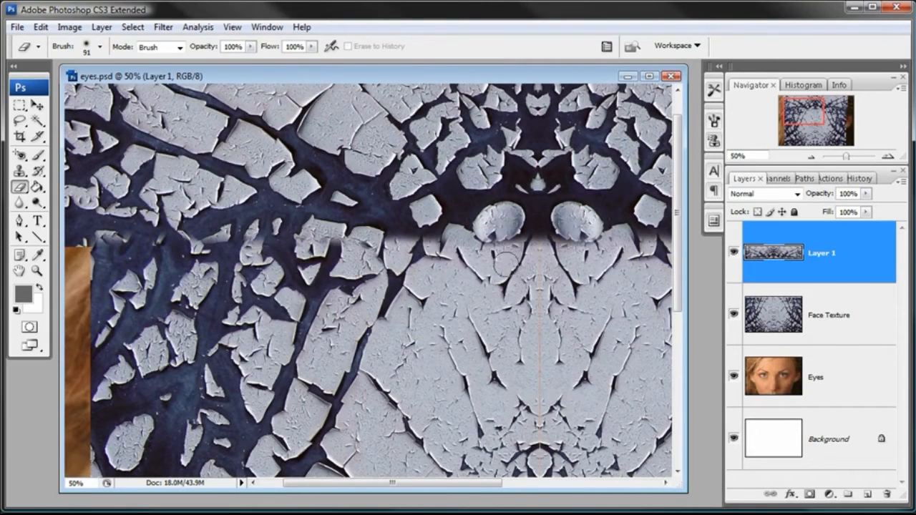
Merge Layer 1 down into the Face Texture layer.
{"action": "left_click", "coordinate": [813, 157]}
{"action": "left_click", "coordinate": [812, 156]}
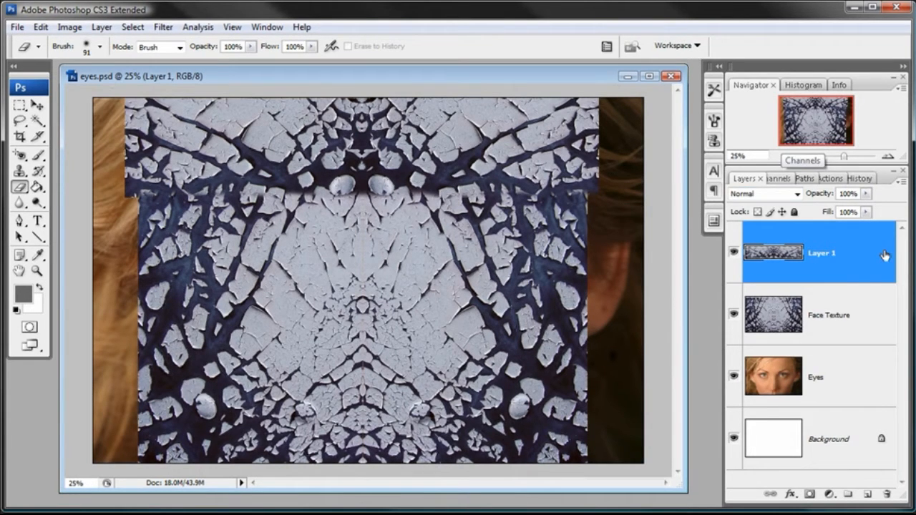
{"action": "left_click", "coordinate": [100, 27]}
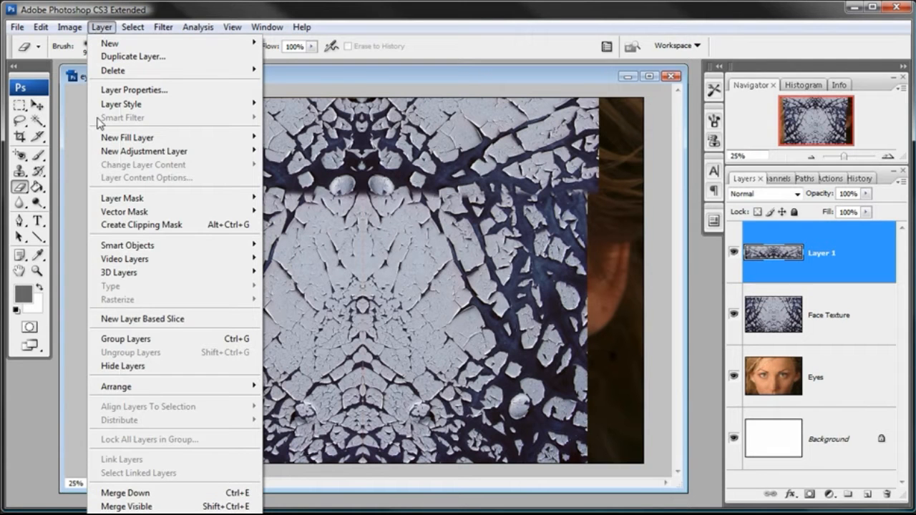
{"action": "left_click", "coordinate": [160, 494]}
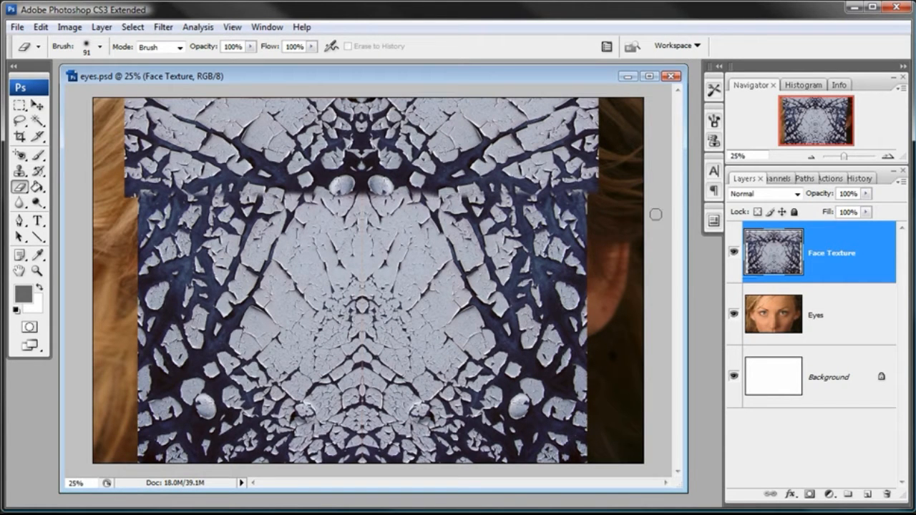
Set the Face Texture layer's blend mode to Luminosity.
{"action": "left_click", "coordinate": [795, 193]}
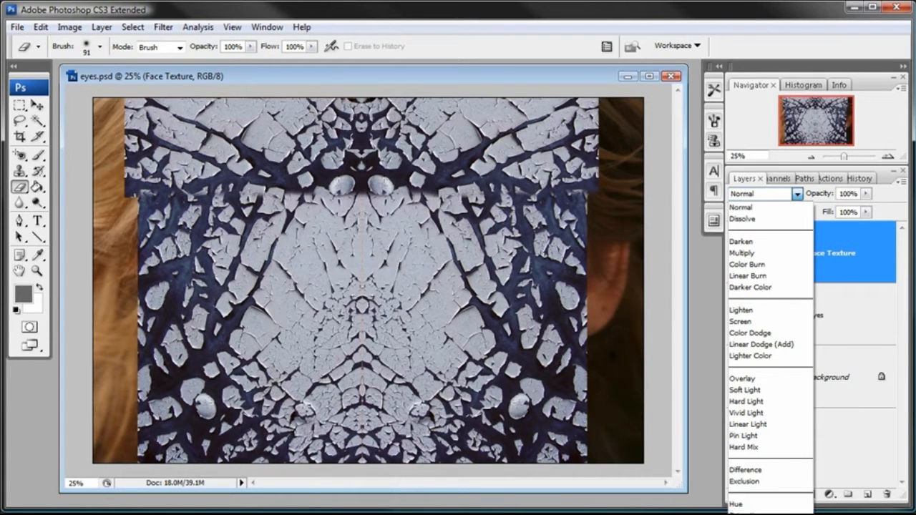
{"action": "left_click", "coordinate": [748, 514]}
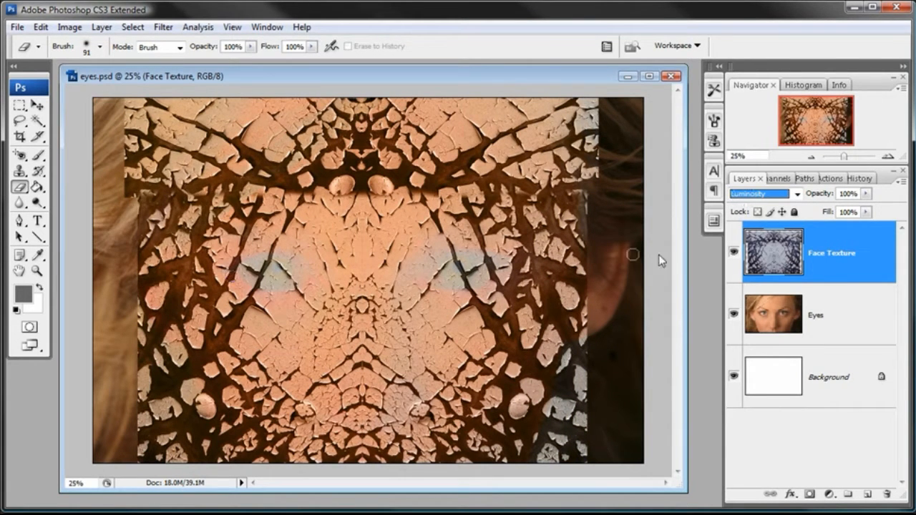
Lower the Face Texture layer's opacity to 26%.
{"action": "left_click", "coordinate": [865, 193]}
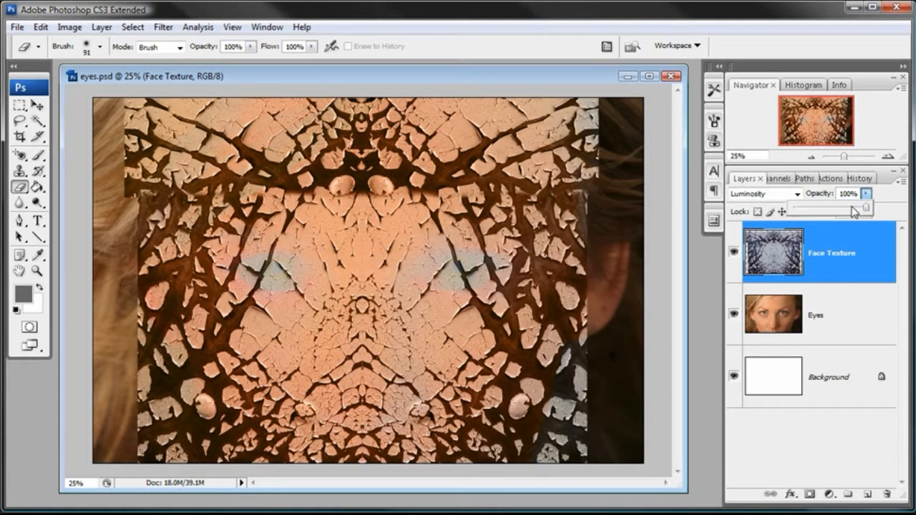
{"action": "left_click", "coordinate": [816, 208]}
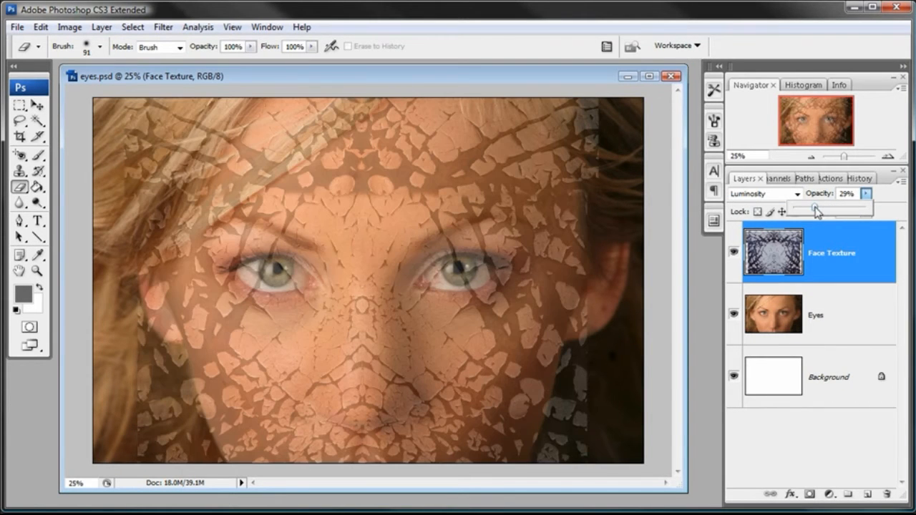
{"action": "left_click_drag", "start_coordinate": [816, 209], "coordinate": [812, 211]}
Add a layer mask to the Face Texture layer.
{"action": "key", "text": "m"}
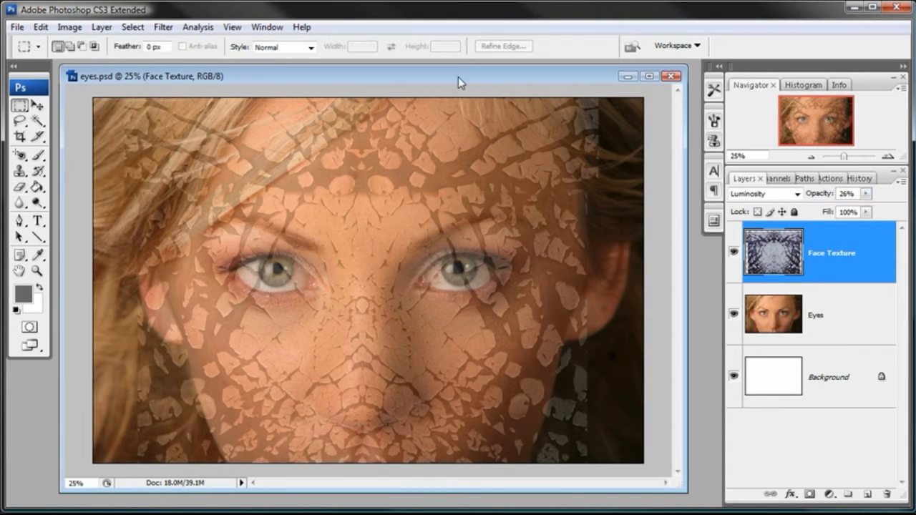
{"action": "left_click_drag", "start_coordinate": [724, 263], "coordinate": [685, 263]}
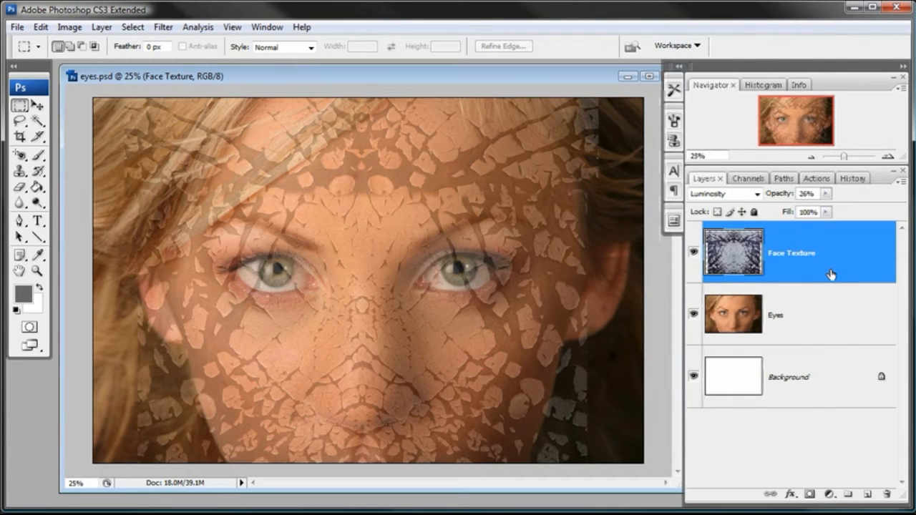
{"action": "left_click", "coordinate": [807, 494]}
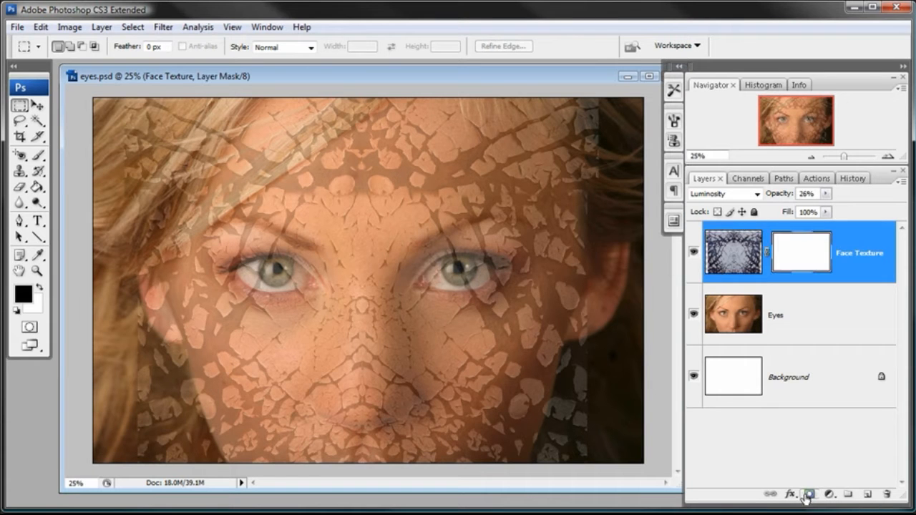
Switch to the Brush tool with black as the foreground colour.
{"action": "left_click", "coordinate": [39, 155]}
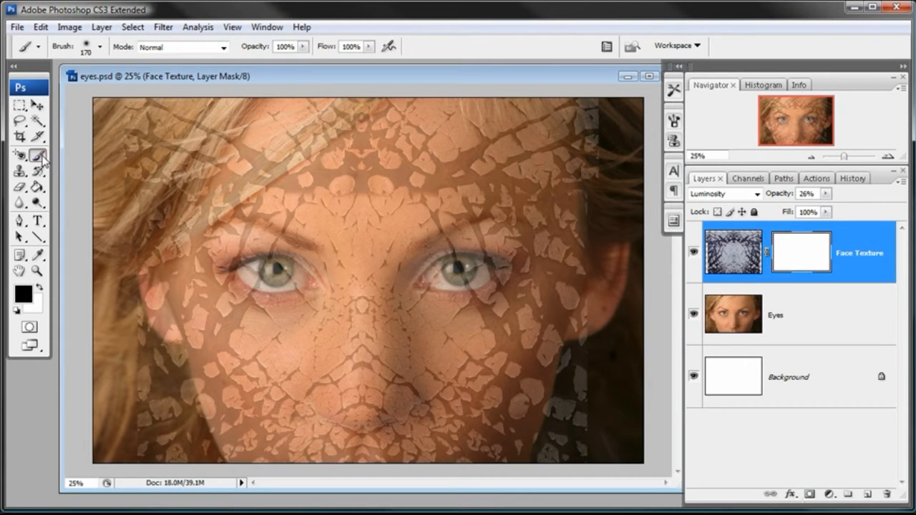
{"action": "left_click", "coordinate": [23, 294]}
{"action": "left_click_drag", "start_coordinate": [607, 363], "coordinate": [495, 422]}
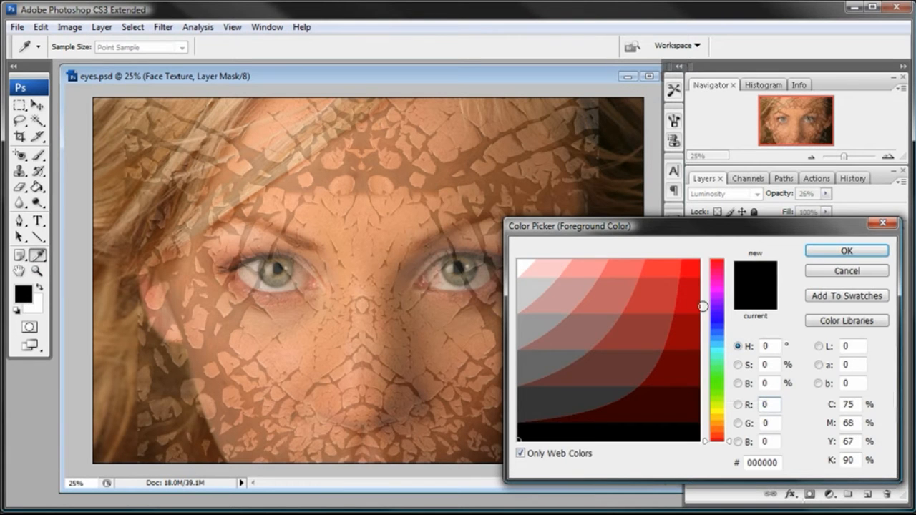
{"action": "left_click", "coordinate": [827, 259]}
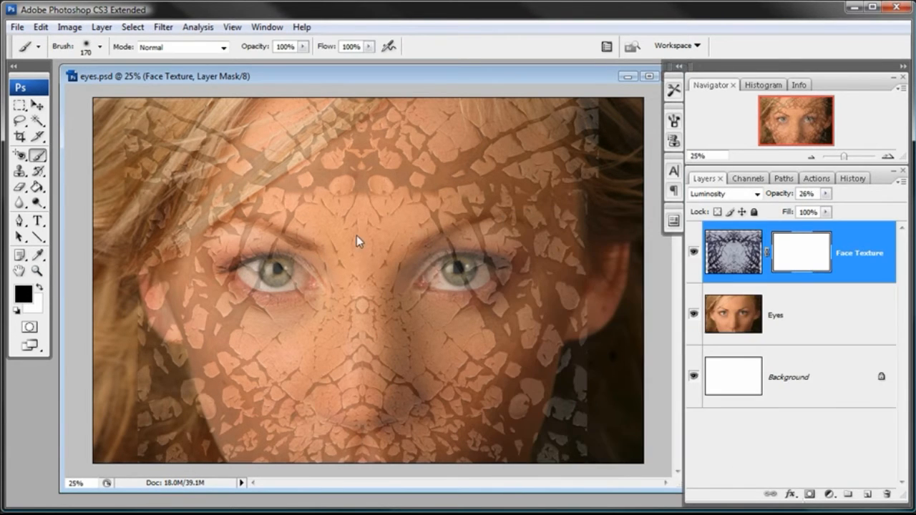
Set the soft brush to 463 px and paint the mask black over the hair at the upper right and right side of the face.
{"action": "right_click", "coordinate": [354, 216]}
{"action": "left_click_drag", "start_coordinate": [478, 235], "coordinate": [486, 243]}
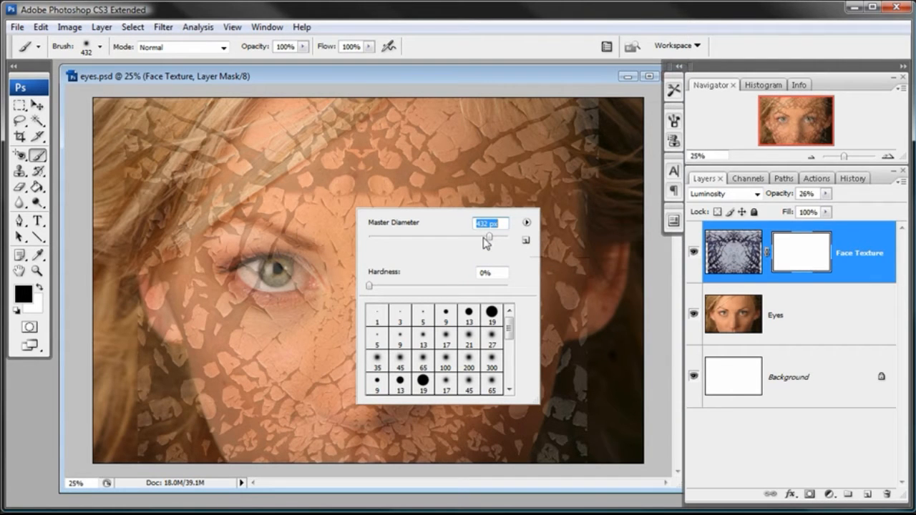
{"action": "left_click_drag", "start_coordinate": [484, 242], "coordinate": [493, 236]}
{"action": "left_click", "coordinate": [414, 83]}
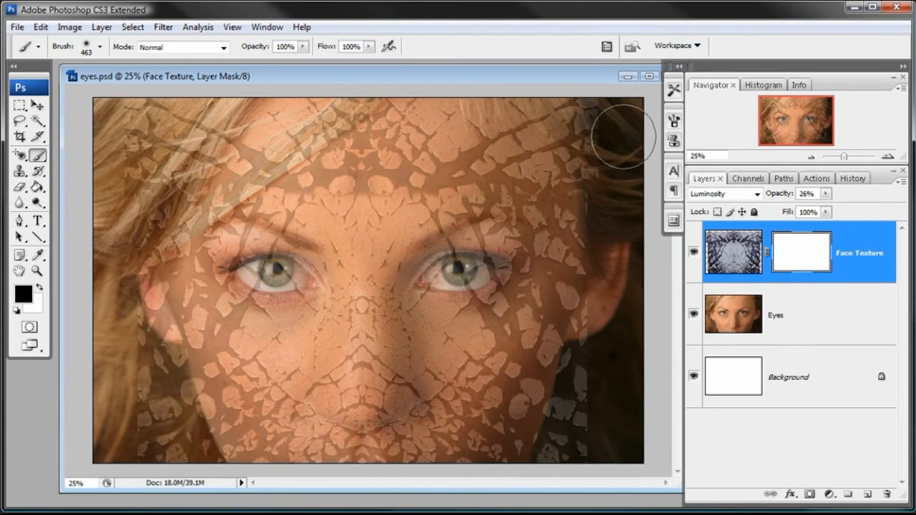
{"action": "mouse_move", "coordinate": [623, 137]}
{"action": "left_mouse_down"}
{"action": "mouse_move", "coordinate": [613, 112]}
{"action": "mouse_move", "coordinate": [613, 139]}
{"action": "mouse_move", "coordinate": [607, 98]}
{"action": "mouse_move", "coordinate": [613, 185]}
{"action": "mouse_move", "coordinate": [620, 155]}
{"action": "mouse_move", "coordinate": [602, 104]}
{"action": "mouse_move", "coordinate": [612, 103]}
{"action": "mouse_move", "coordinate": [593, 98]}
{"action": "mouse_move", "coordinate": [613, 112]}
{"action": "left_mouse_up"}
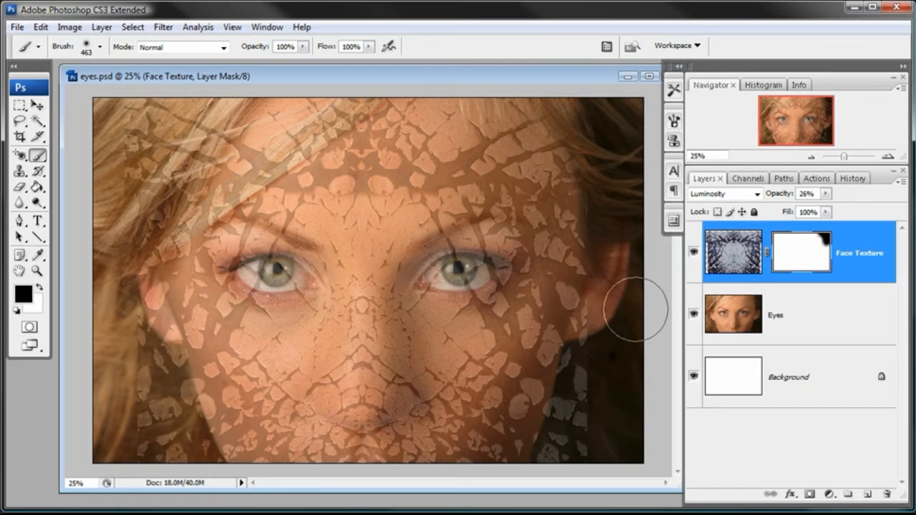
{"action": "mouse_move", "coordinate": [625, 320]}
{"action": "left_mouse_down"}
{"action": "mouse_move", "coordinate": [618, 349]}
{"action": "mouse_move", "coordinate": [616, 316]}
{"action": "mouse_move", "coordinate": [612, 331]}
{"action": "mouse_move", "coordinate": [610, 431]}
{"action": "mouse_move", "coordinate": [593, 429]}
{"action": "mouse_move", "coordinate": [589, 455]}
{"action": "mouse_move", "coordinate": [605, 407]}
{"action": "mouse_move", "coordinate": [592, 425]}
{"action": "mouse_move", "coordinate": [617, 376]}
{"action": "mouse_move", "coordinate": [602, 388]}
{"action": "mouse_move", "coordinate": [623, 352]}
{"action": "mouse_move", "coordinate": [616, 327]}
{"action": "mouse_move", "coordinate": [624, 306]}
{"action": "mouse_move", "coordinate": [604, 337]}
{"action": "mouse_move", "coordinate": [605, 361]}
{"action": "left_mouse_up"}
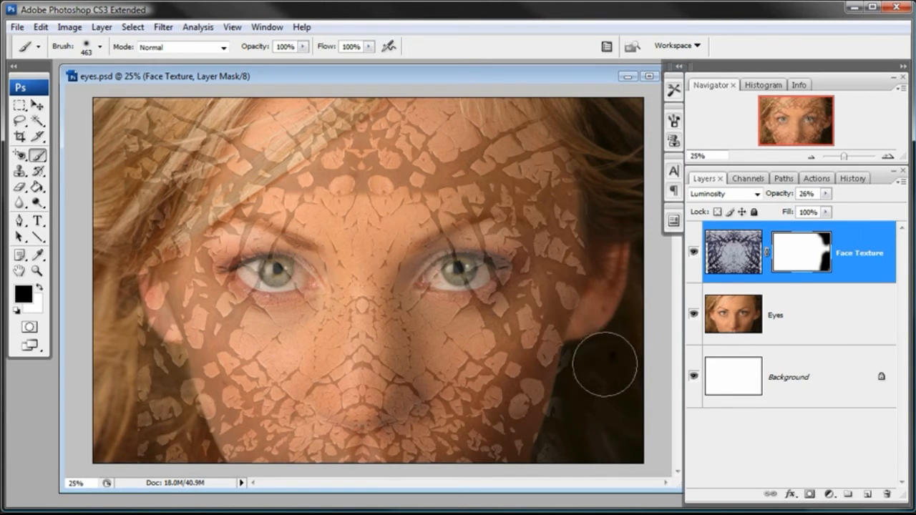
Set the brush to 30% hardness and 288 px, then mask out the texture over the hair along the left edge.
{"action": "right_click", "coordinate": [563, 358]}
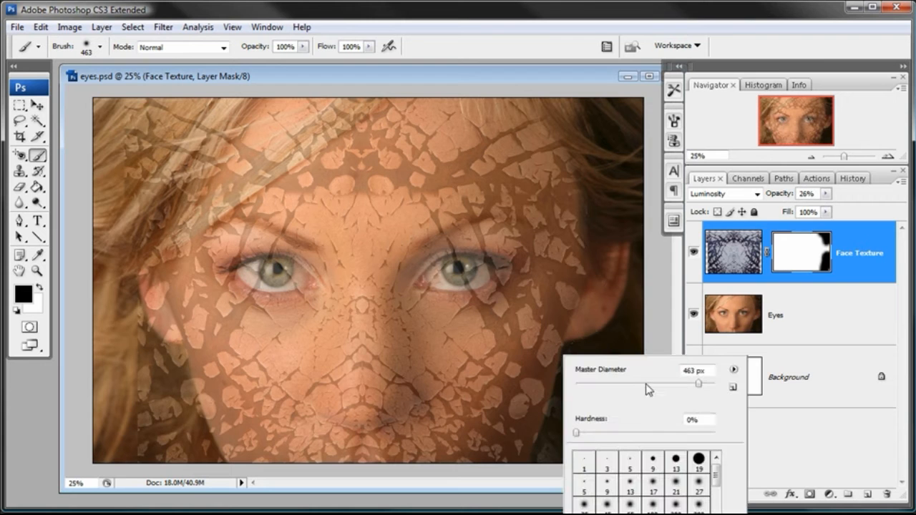
{"action": "left_click", "coordinate": [618, 433]}
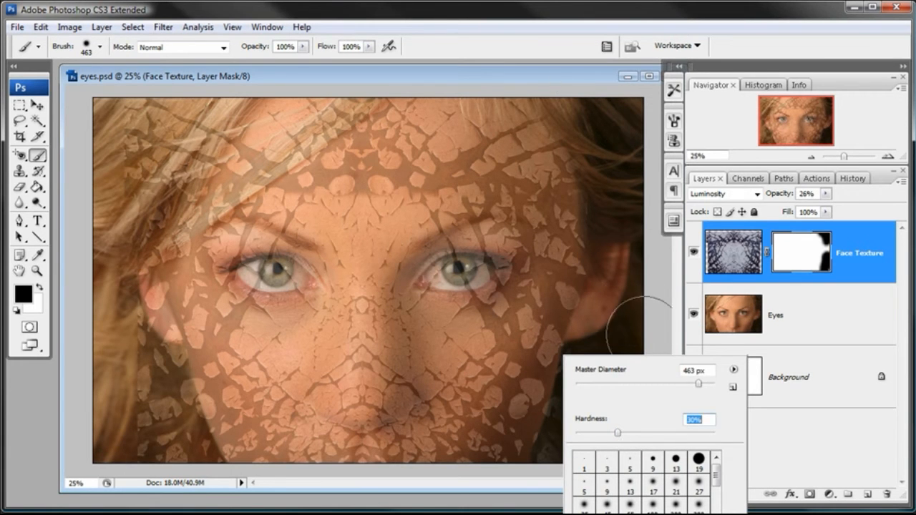
{"action": "left_click", "coordinate": [685, 384]}
{"action": "left_click", "coordinate": [573, 84]}
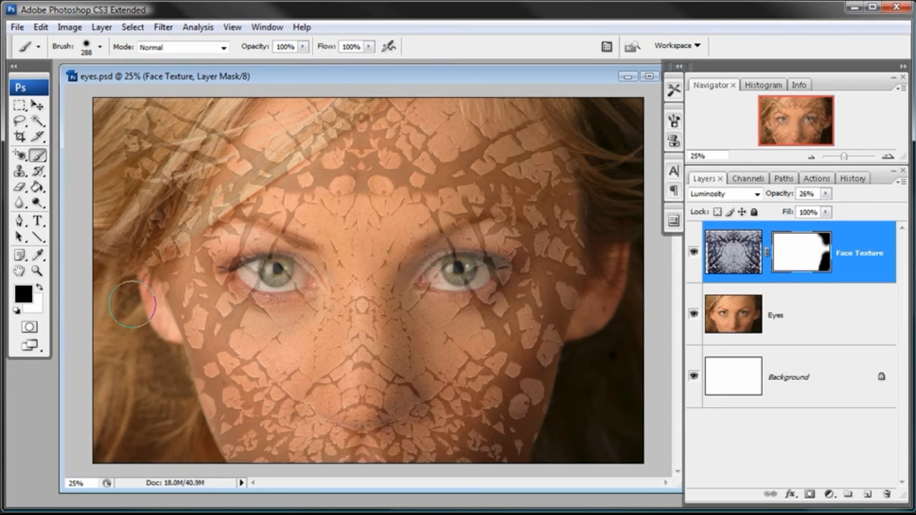
{"action": "mouse_move", "coordinate": [141, 303]}
{"action": "left_mouse_down"}
{"action": "mouse_move", "coordinate": [134, 267]}
{"action": "mouse_move", "coordinate": [141, 297]}
{"action": "mouse_move", "coordinate": [117, 238]}
{"action": "left_mouse_up"}
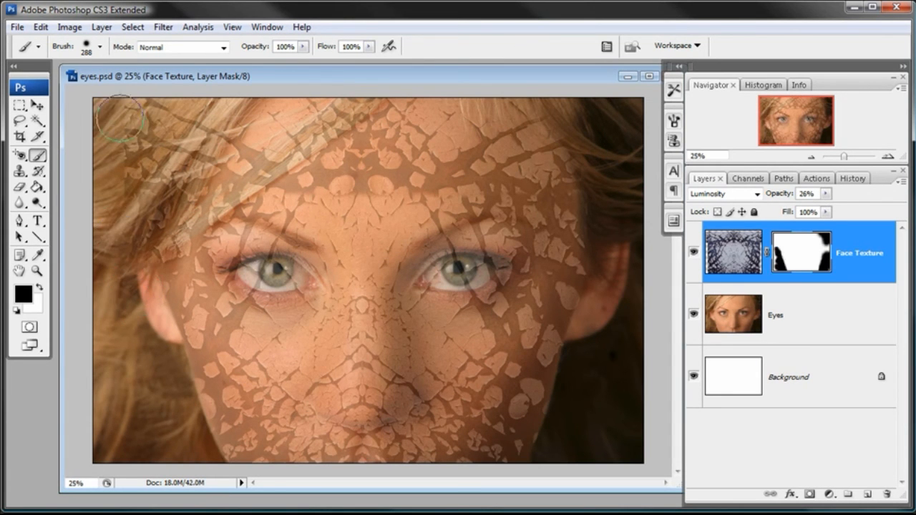